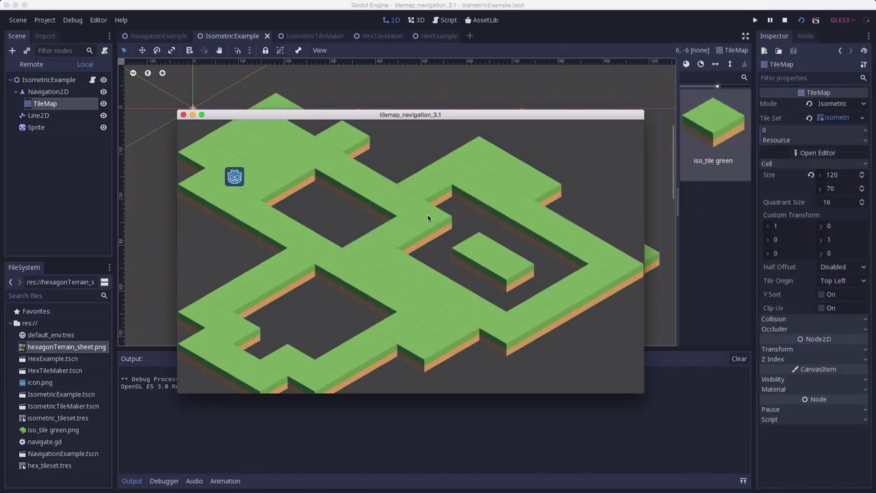
# Step: Send the sprite to nine different tiles in the running isometric example to watch it path-find
pyautogui.click(419, 217)
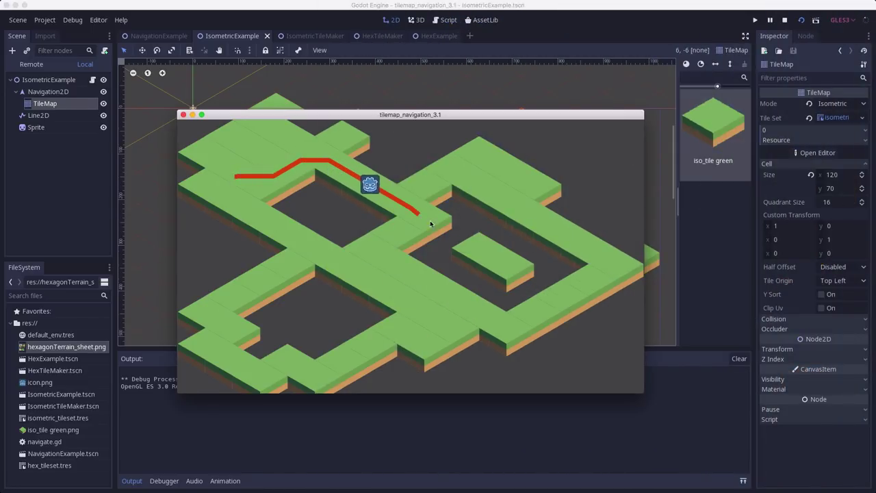
pyautogui.click(607, 264)
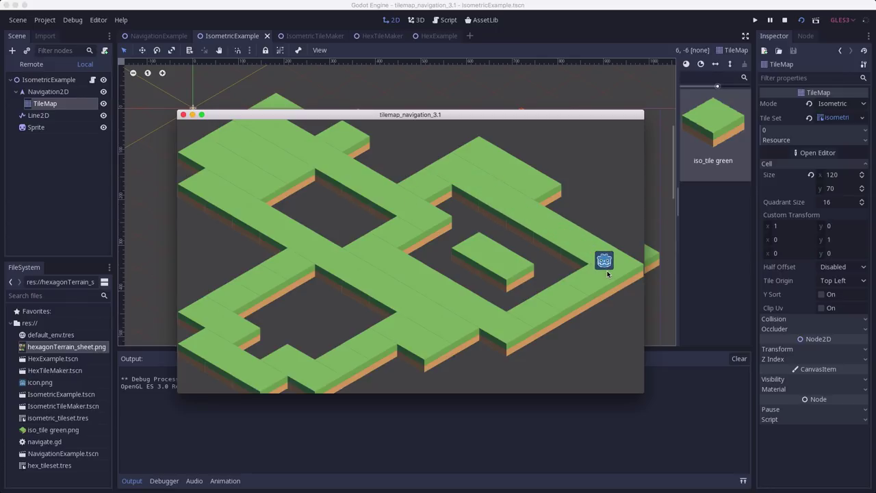
pyautogui.click(428, 318)
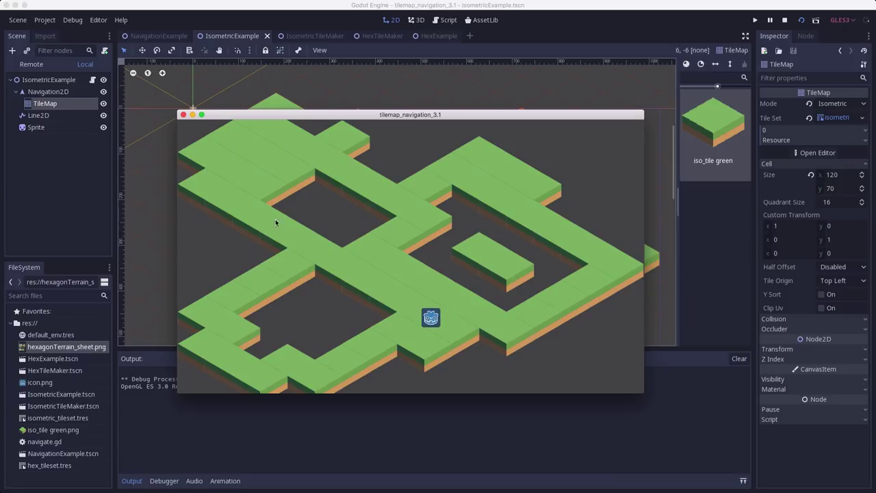
pyautogui.click(246, 202)
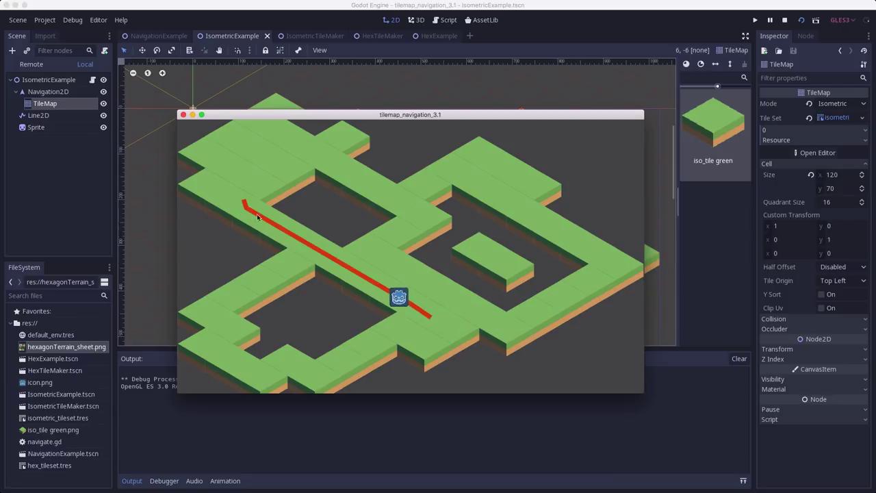
pyautogui.click(397, 197)
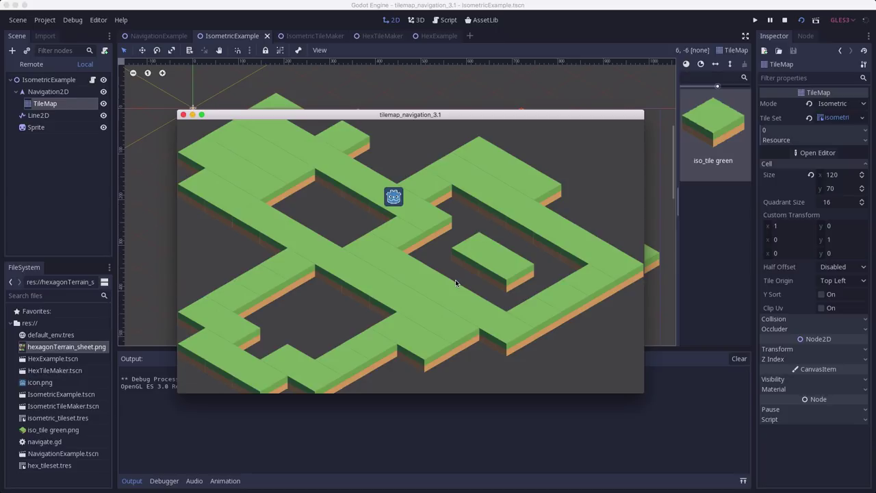
pyautogui.click(292, 264)
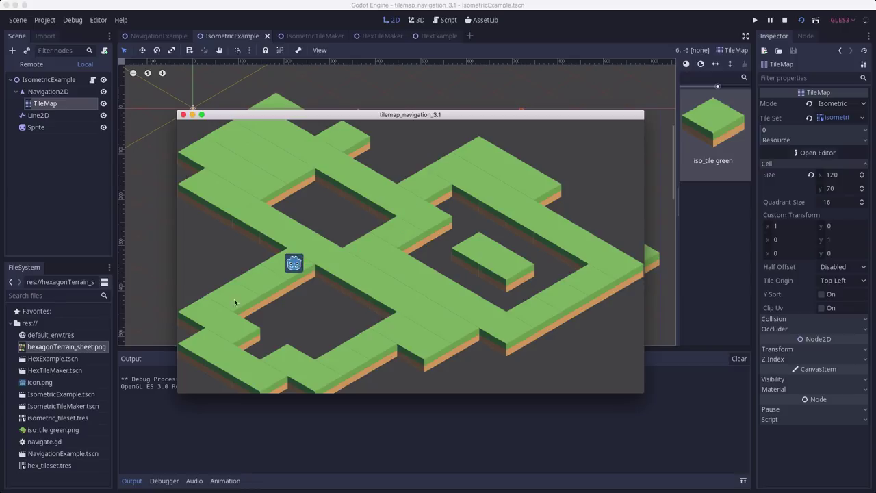
pyautogui.click(227, 328)
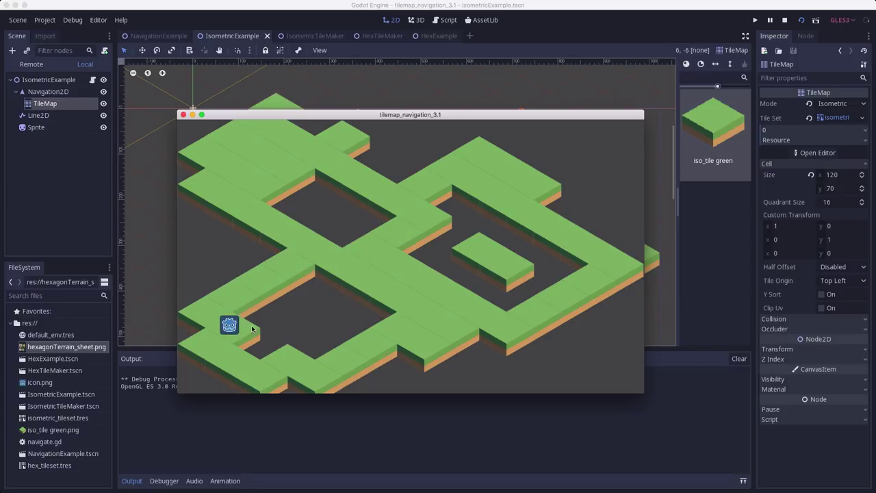
pyautogui.click(426, 313)
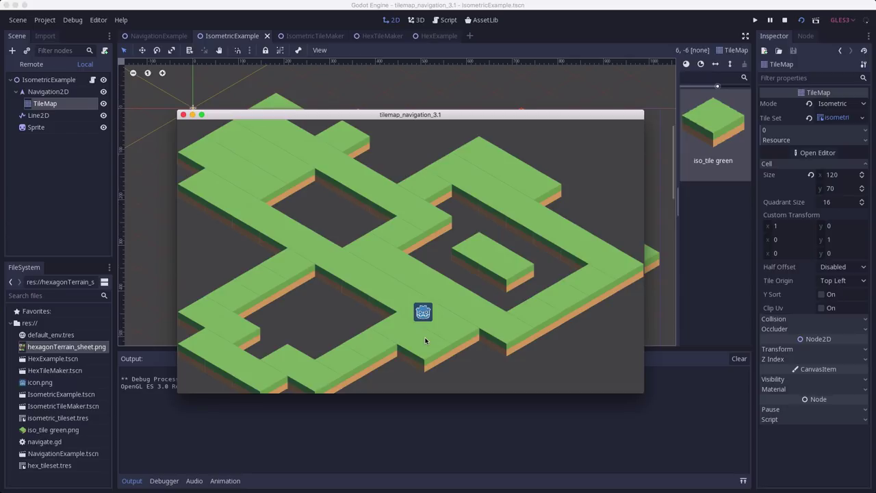
pyautogui.click(401, 200)
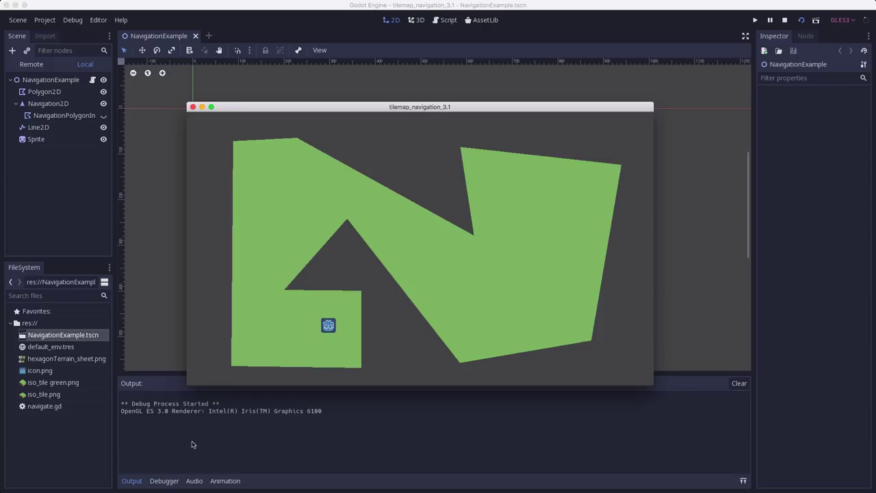
# Step: Move the sprite to five different points across the green navigation polygon
pyautogui.click(294, 214)
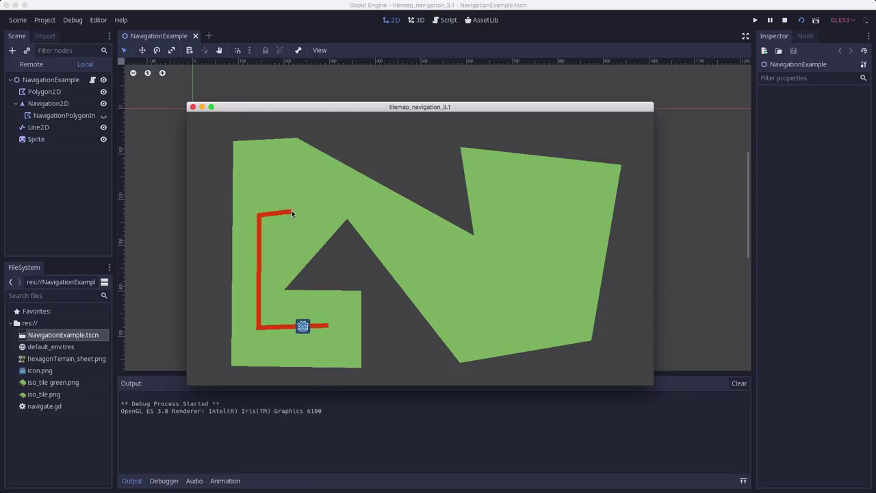
pyautogui.click(492, 305)
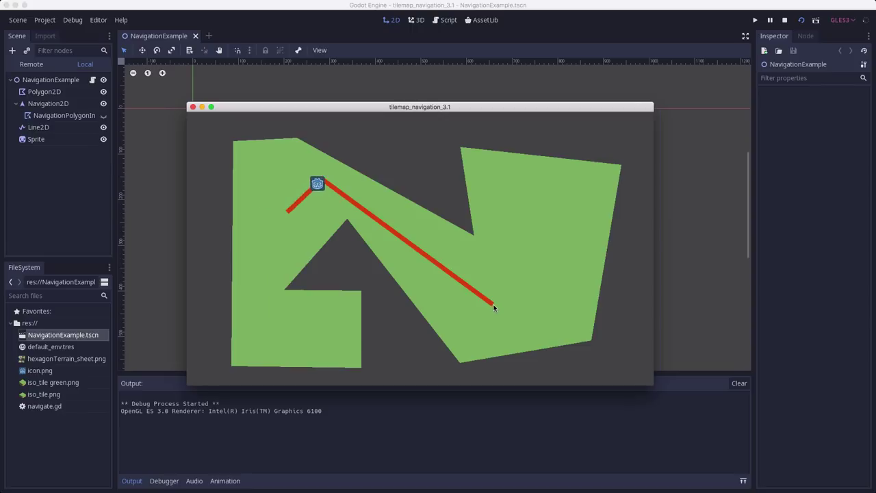
pyautogui.click(549, 186)
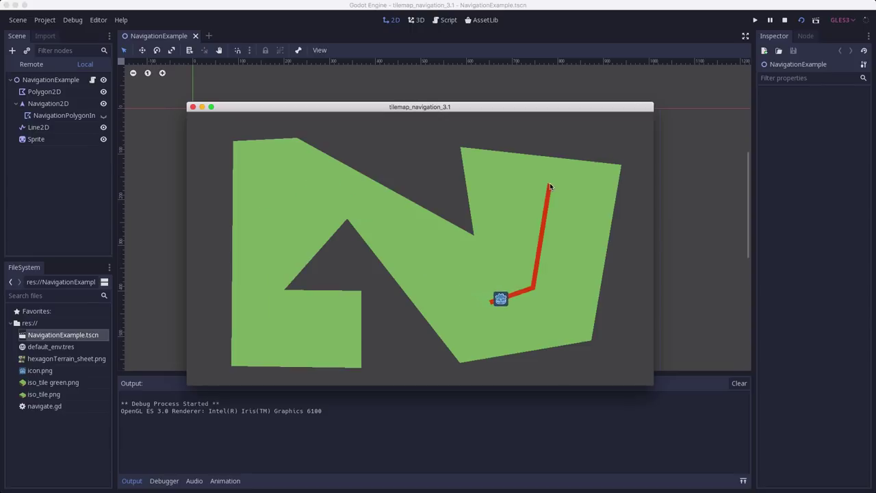
pyautogui.click(469, 324)
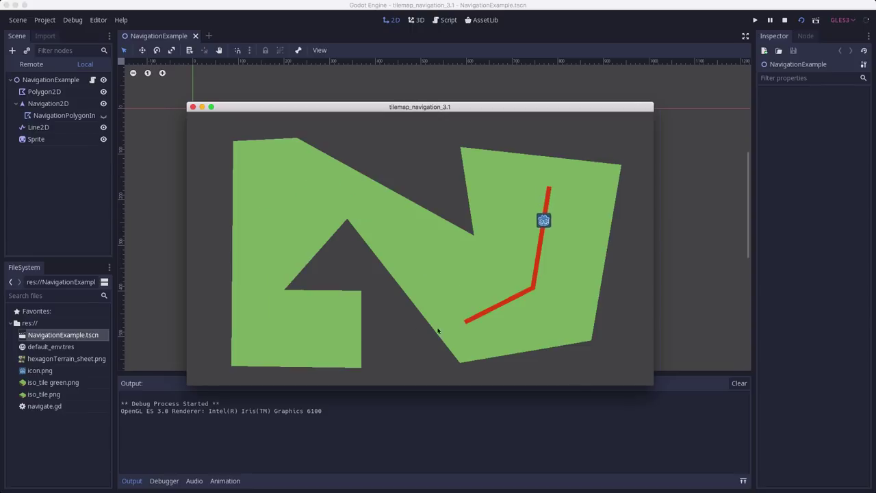
pyautogui.click(326, 334)
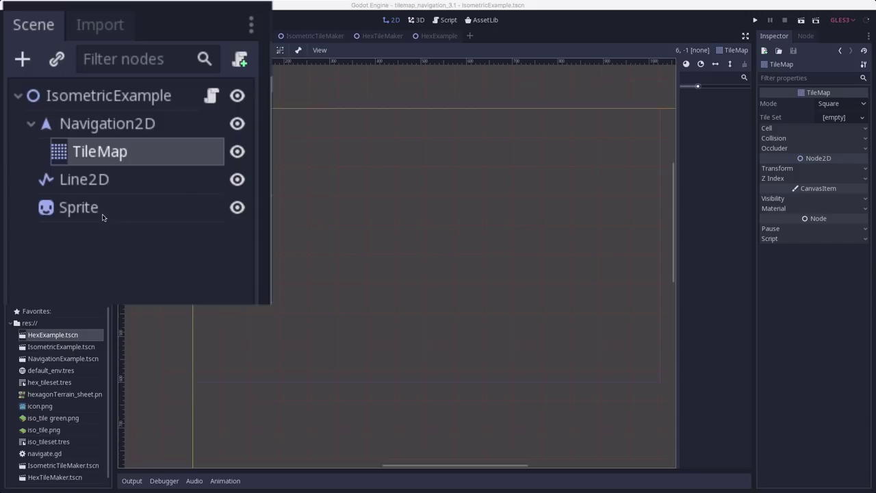
pyautogui.click(124, 123)
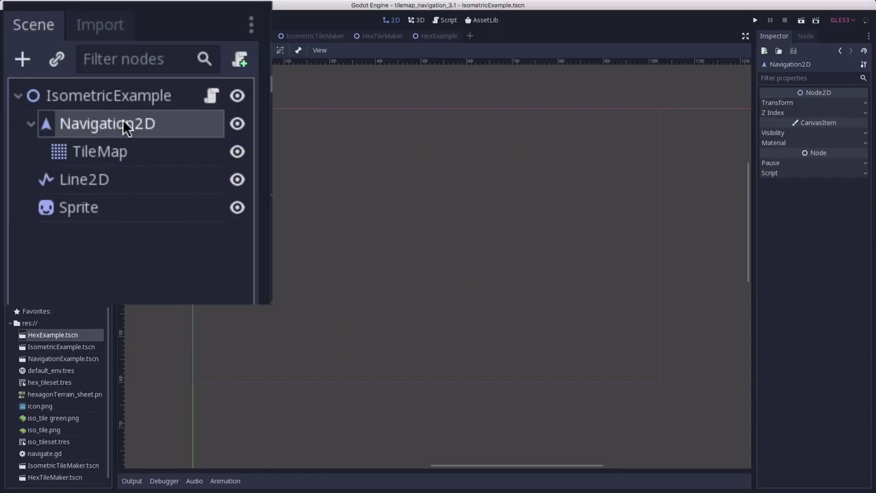
pyautogui.click(123, 154)
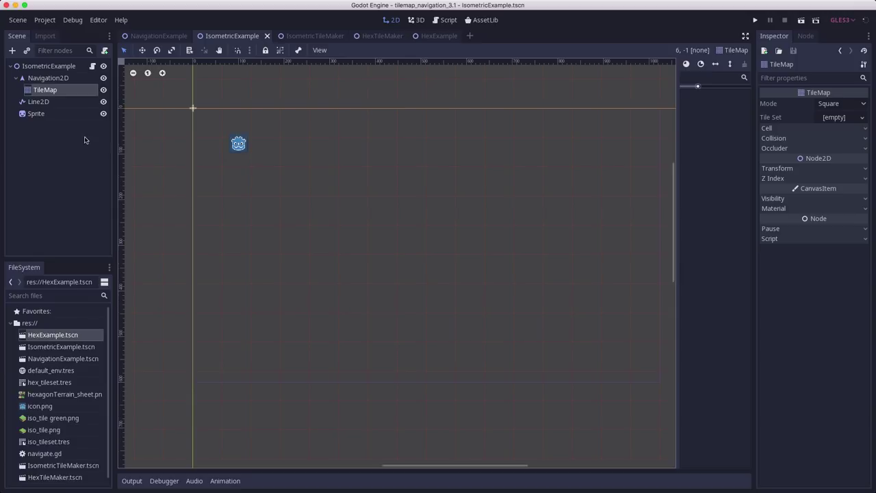
# Step: Set the TileMap's Tile Set to a New TileSet and open it in the TileSet editor panel
pyautogui.click(840, 118)
pyautogui.click(842, 132)
pyautogui.click(828, 122)
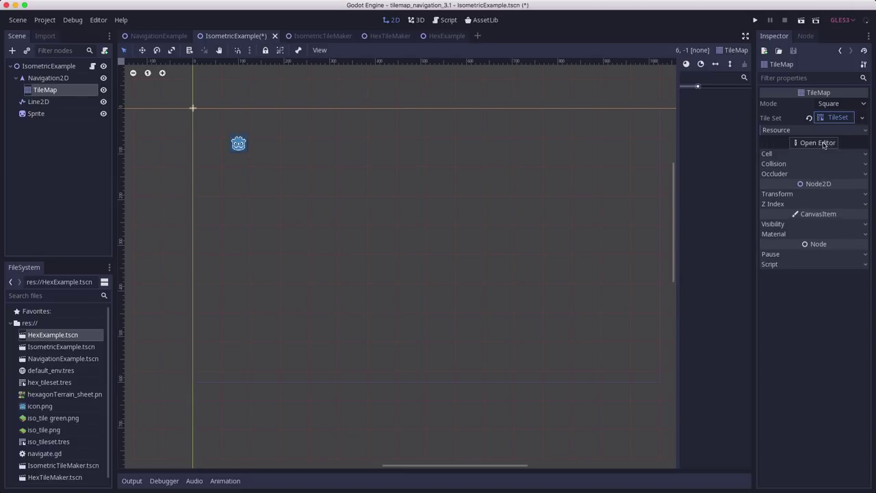
pyautogui.click(818, 143)
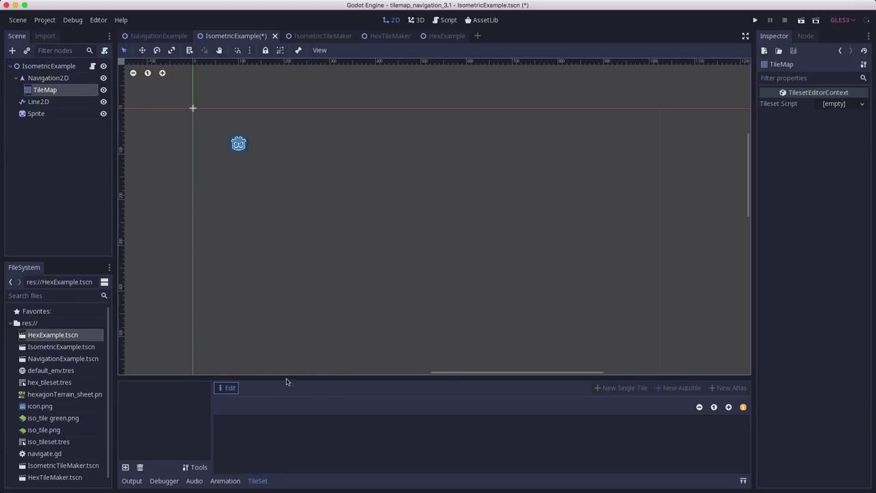
pyautogui.moveTo(287, 380); pyautogui.dragTo(290, 236)
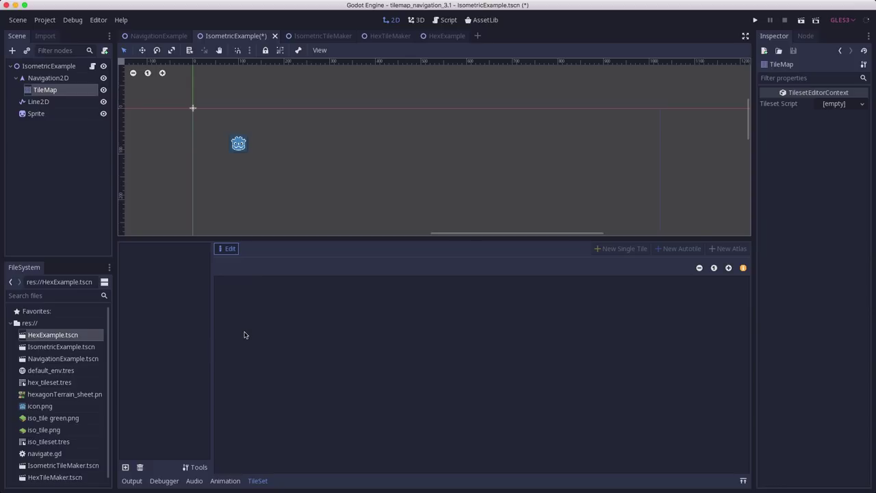
pyautogui.click(257, 480)
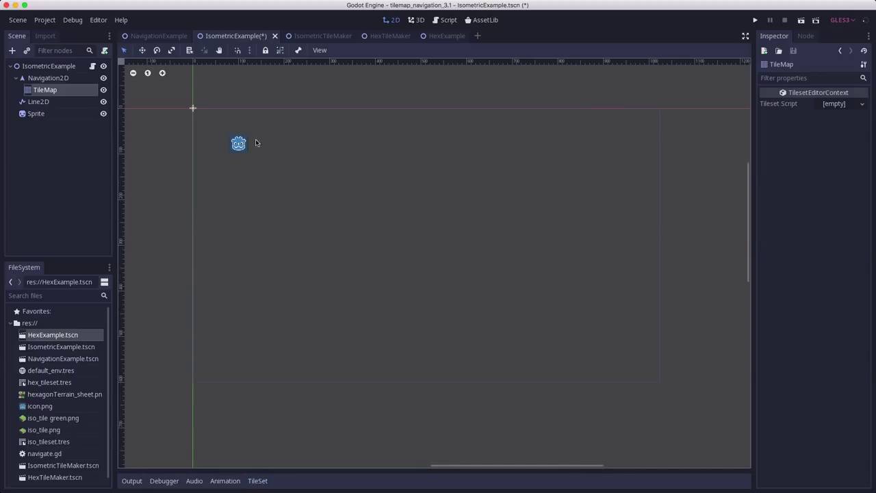
# Step: In the IsometricTileMaker scene, drop iso_tile green.png onto the canvas near the origin
pyautogui.click(321, 35)
pyautogui.scroll(3, 269, 165)
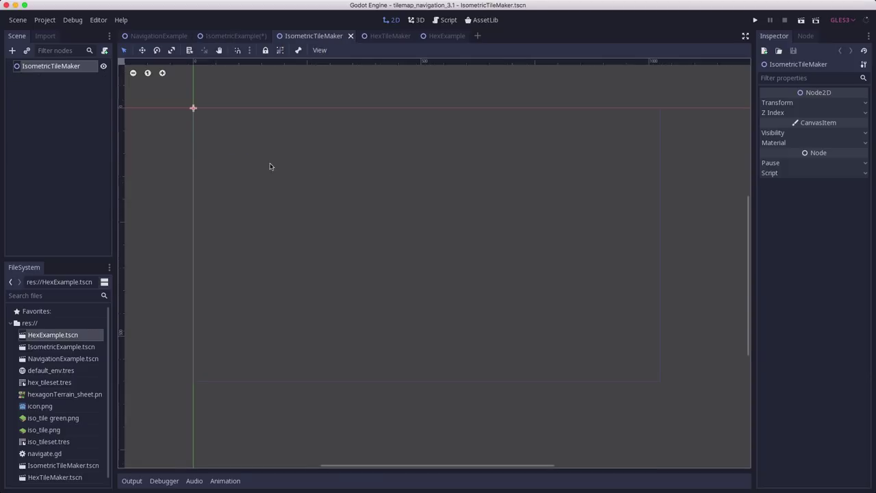
pyautogui.moveTo(208, 130); pyautogui.dragTo(424, 270, button='middle')
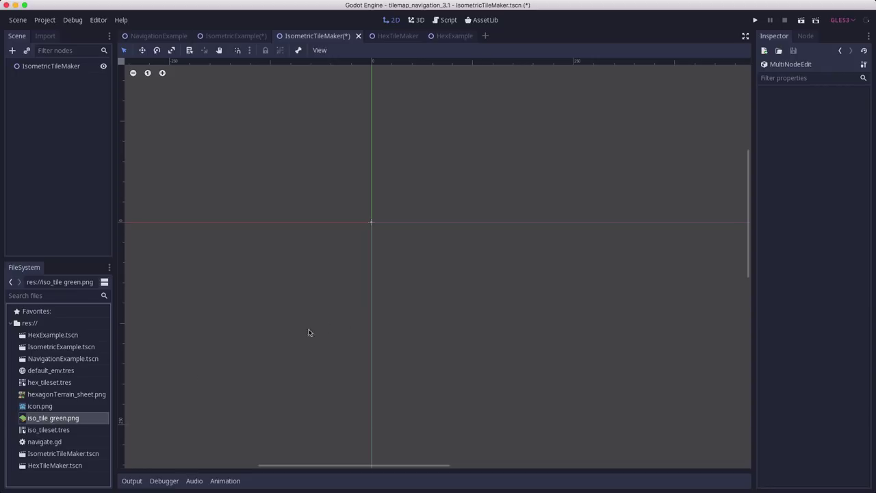
pyautogui.moveTo(34, 419); pyautogui.dragTo(368, 213)
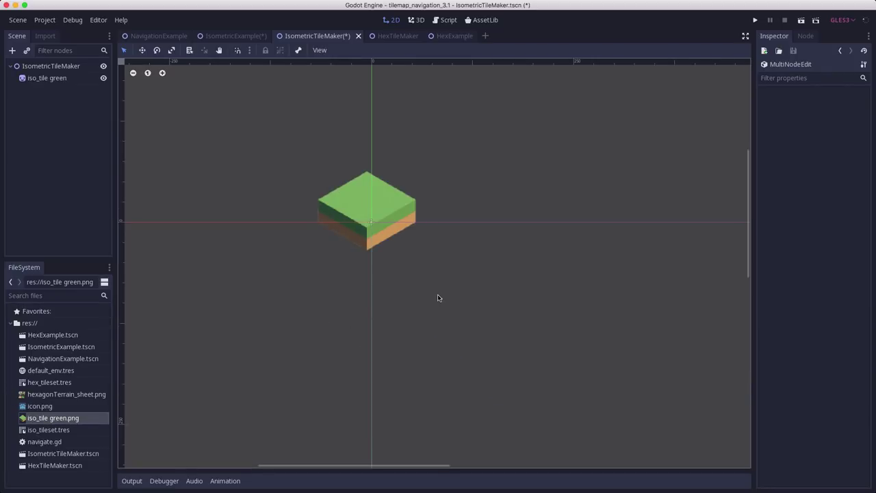
# Step: Set the iso_tile green sprite's Transform position to 0, 0
pyautogui.click(24, 77)
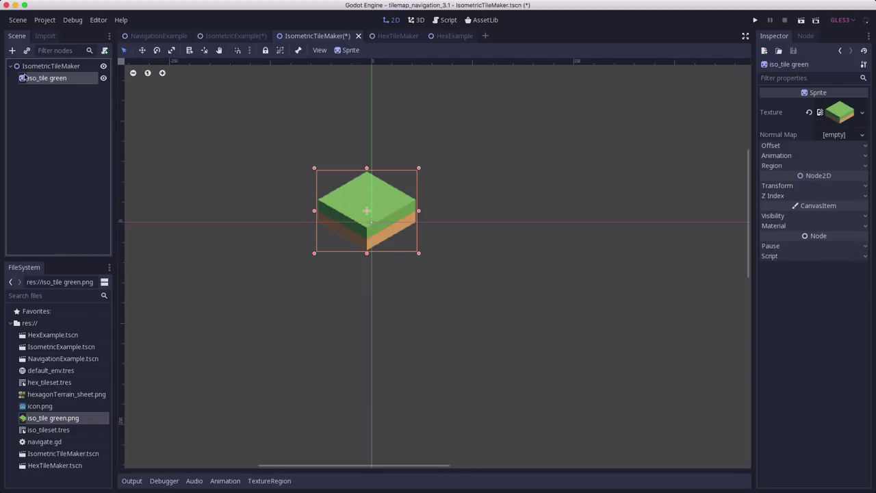
pyautogui.click(799, 187)
pyautogui.click(835, 196)
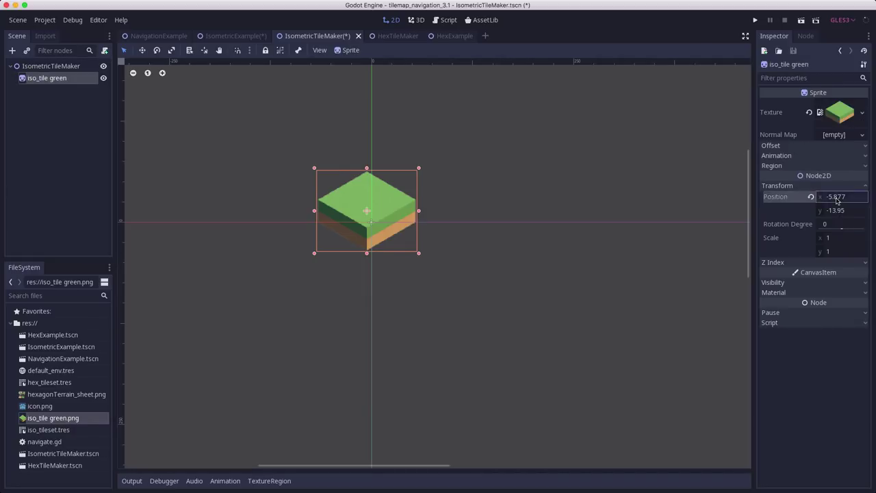
pyautogui.write('0')
pyautogui.press('Tab')
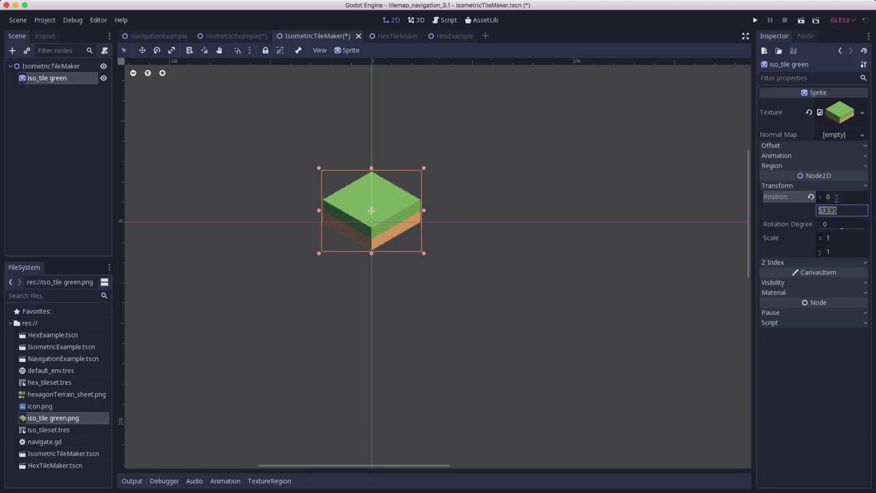
pyautogui.write('0')
pyautogui.press('Return')
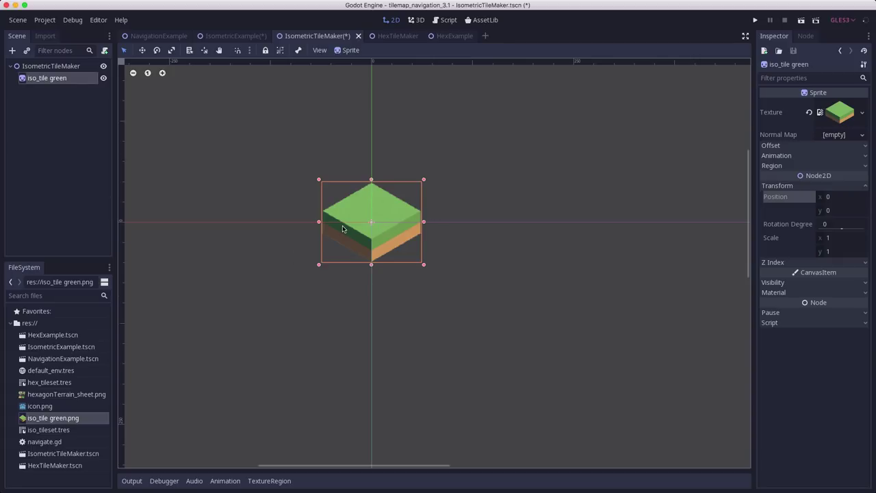
# Step: Duplicate the iso_tile green sprite as iso_tile green2 and save the IsometricTileMaker scene
pyautogui.hotkey('ctrl', 'd')
pyautogui.moveTo(359, 218); pyautogui.dragTo(408, 246)
pyautogui.scroll(3, 408, 246)
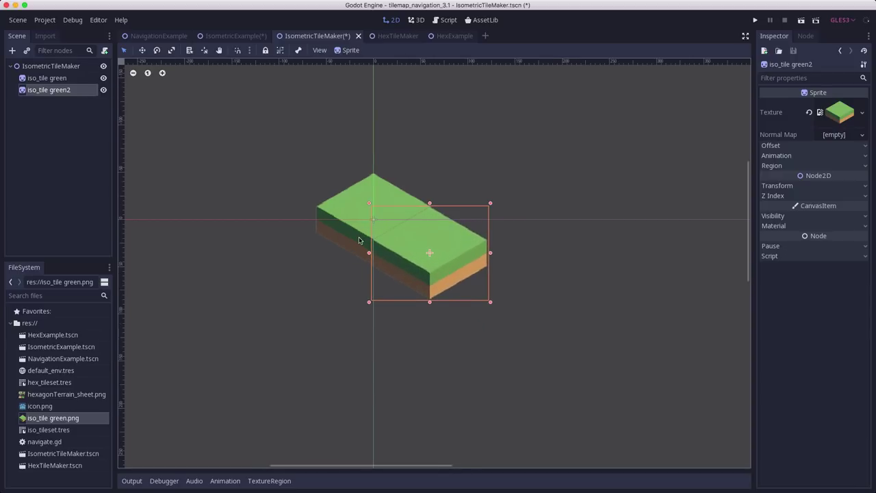
pyautogui.moveTo(456, 255); pyautogui.dragTo(436, 245)
pyautogui.press('Escape')
pyautogui.press('super+s')
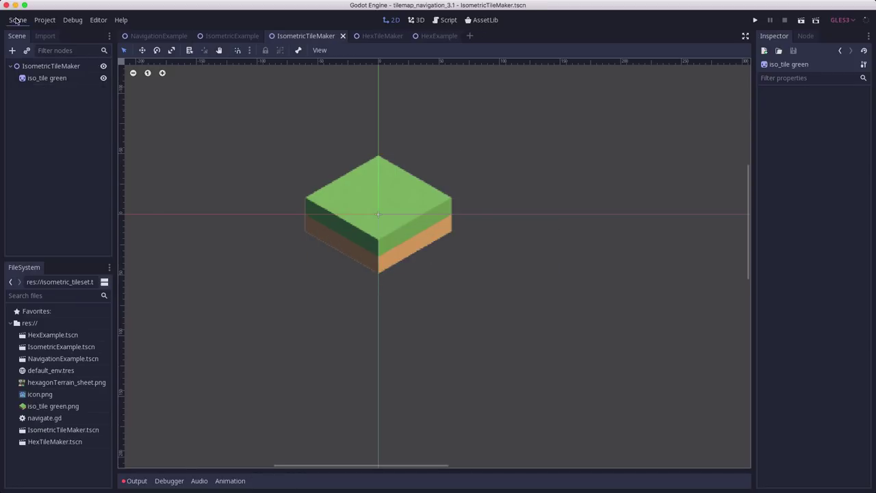
# Step: Convert the IsometricTileMaker scene to a TileSet saved as isometric_tileset.tres
pyautogui.click(17, 19)
pyautogui.moveTo(57, 194)
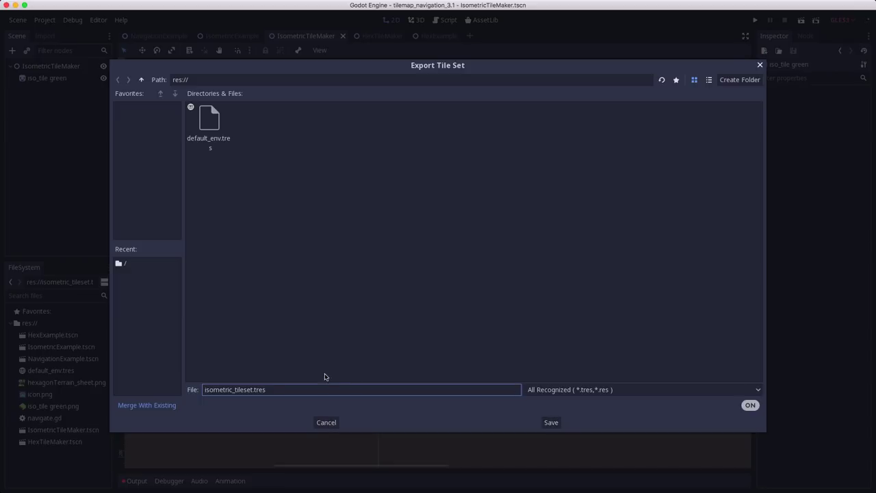
pyautogui.click(553, 424)
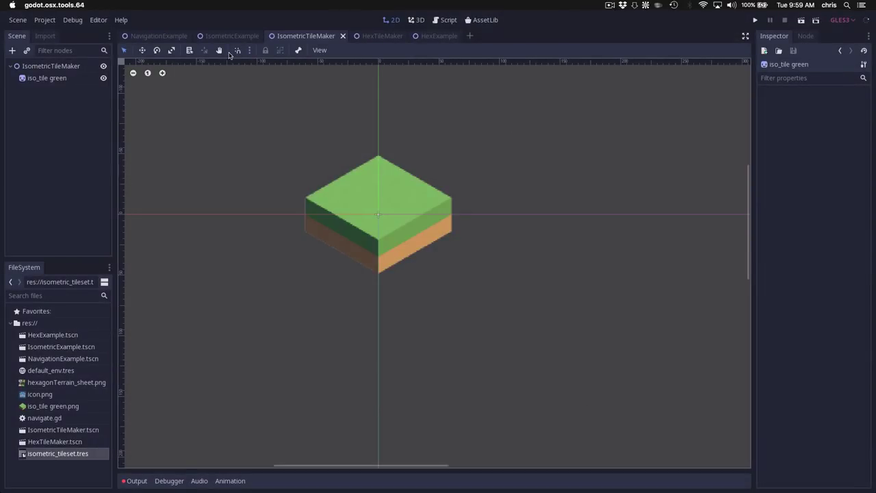
# Step: Load isometric_tileset.tres into the IsometricExample TileMap, test-painting a few tiles and then undoing them
pyautogui.click(233, 35)
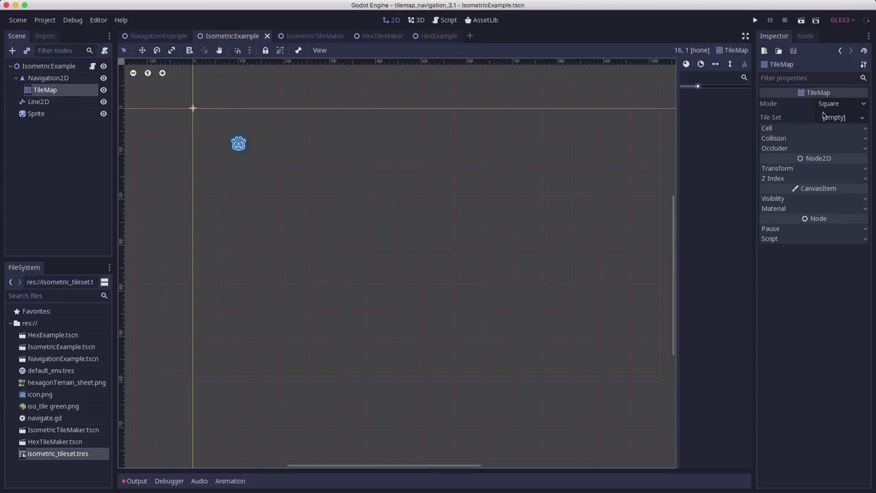
pyautogui.click(863, 118)
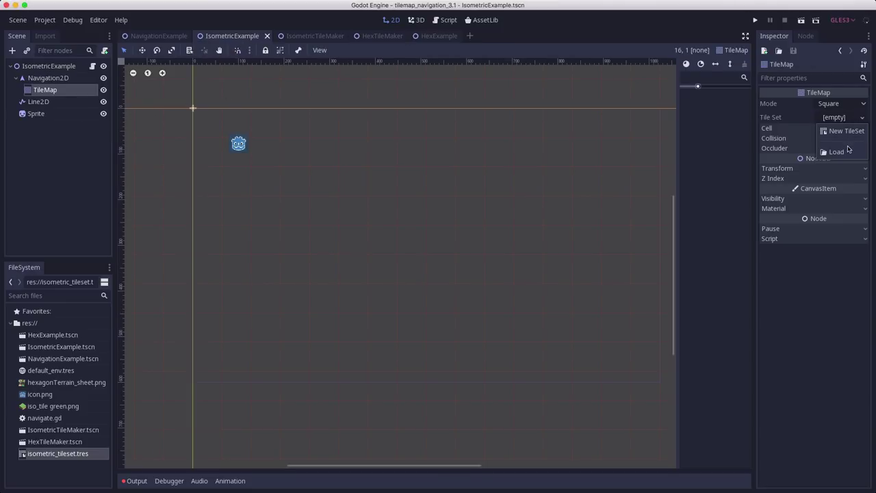
pyautogui.click(837, 151)
pyautogui.doubleClick(259, 126)
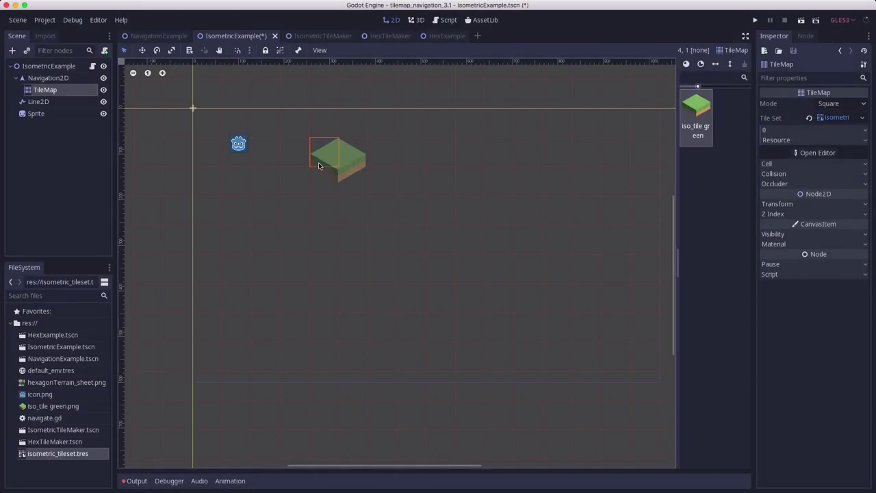
pyautogui.moveTo(308, 189)
pyautogui.mouseDown()
pyautogui.moveTo(459, 182)
pyautogui.moveTo(419, 208)
pyautogui.moveTo(325, 205)
pyautogui.mouseUp()
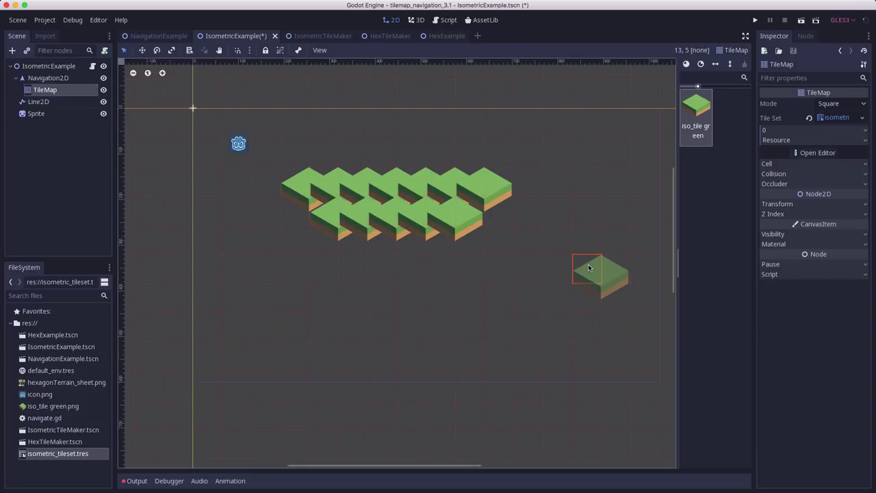
pyautogui.press('super+z')
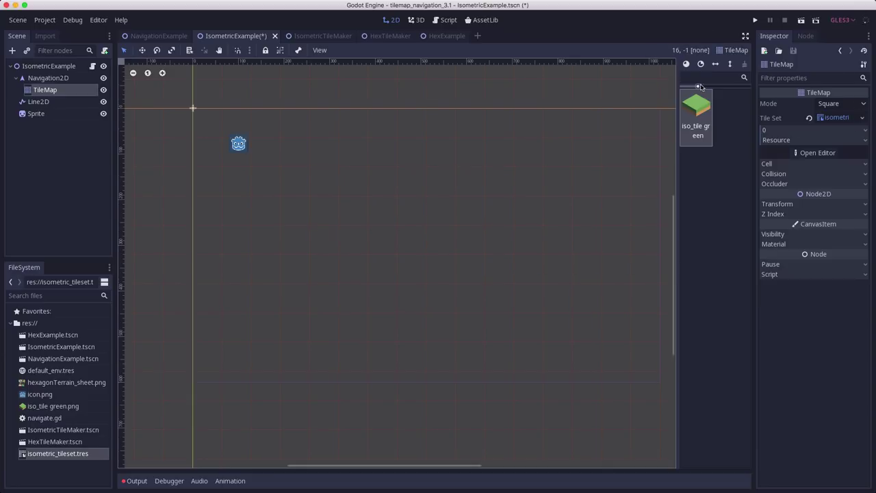
# Step: Set the TileMap Cell Mode to Isometric and Cell Size to x 120, y 70
pyautogui.click(798, 165)
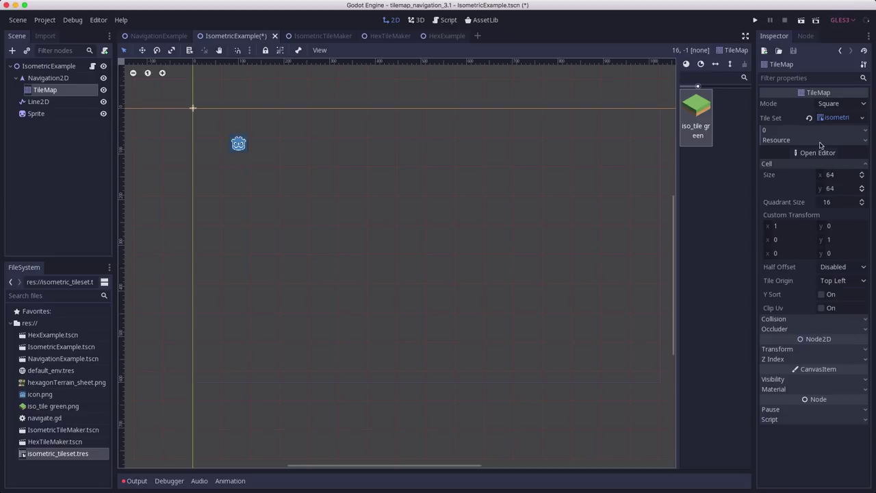
pyautogui.click(864, 105)
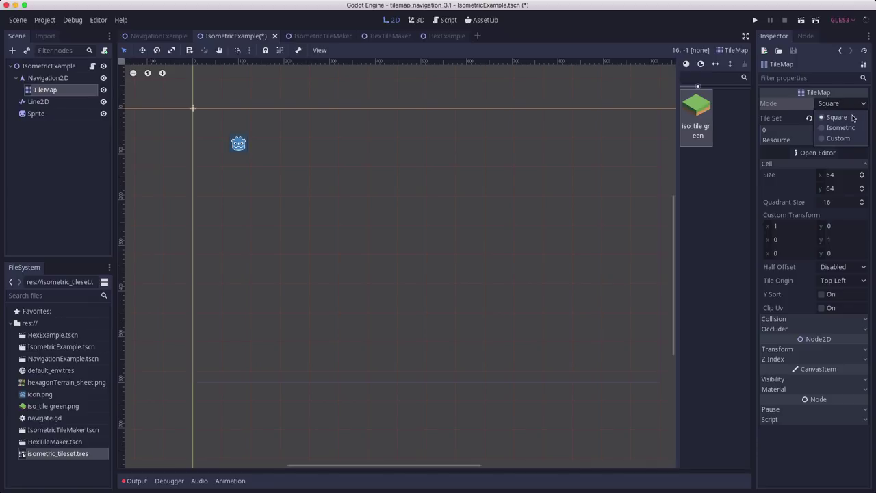
pyautogui.click(851, 129)
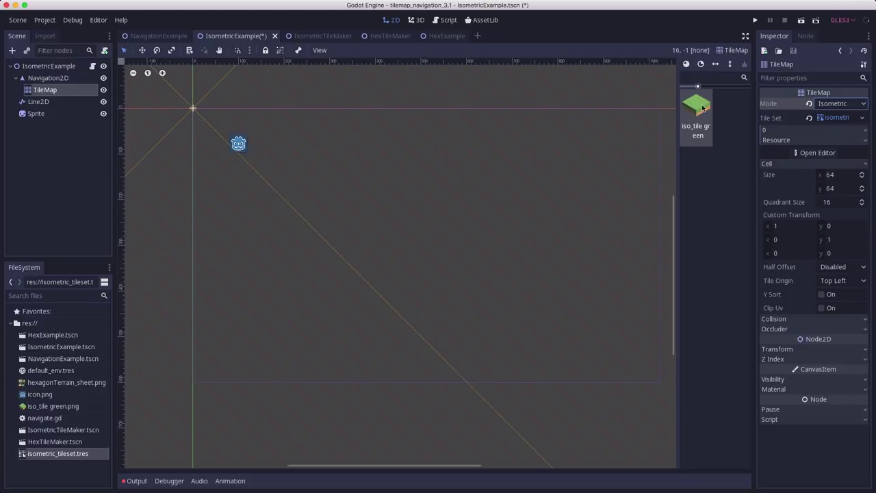
pyautogui.moveTo(698, 86); pyautogui.dragTo(718, 86)
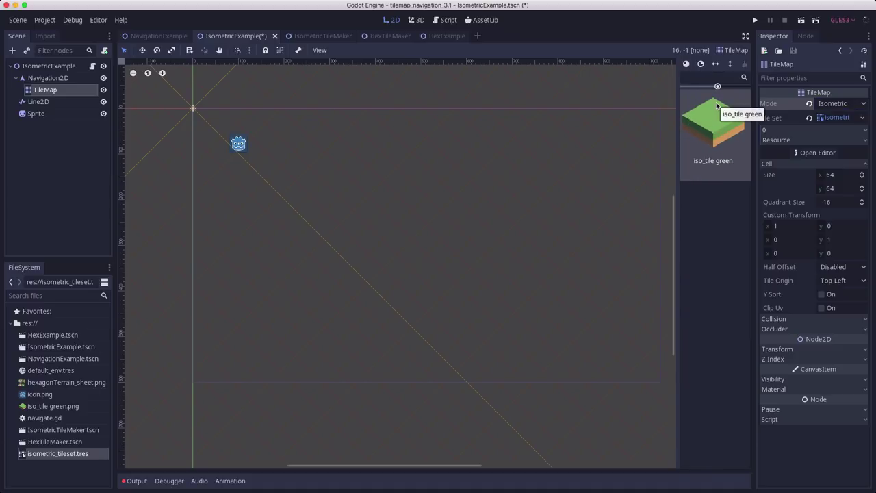
pyautogui.click(840, 176)
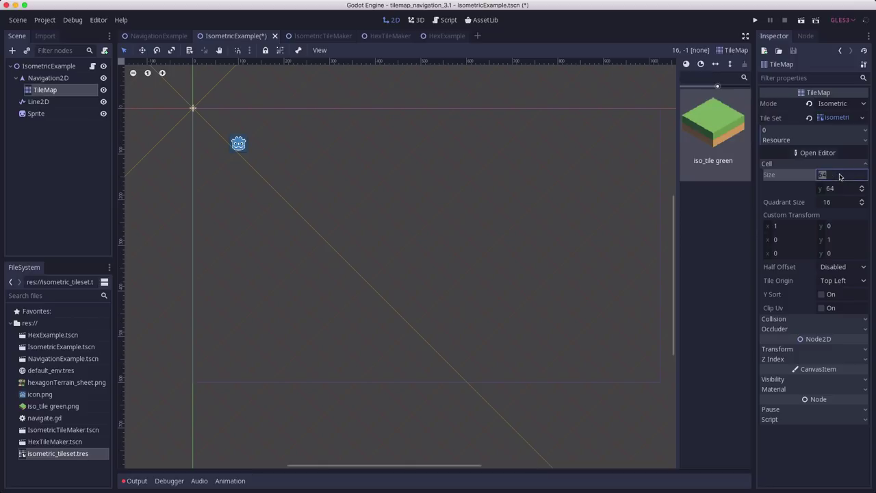
pyautogui.write('120')
pyautogui.press('Tab')
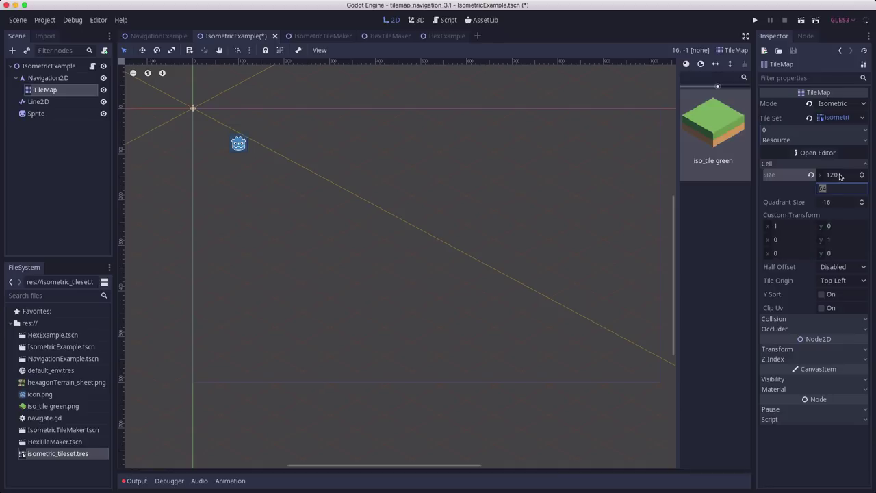
pyautogui.write('70')
pyautogui.press('Return')
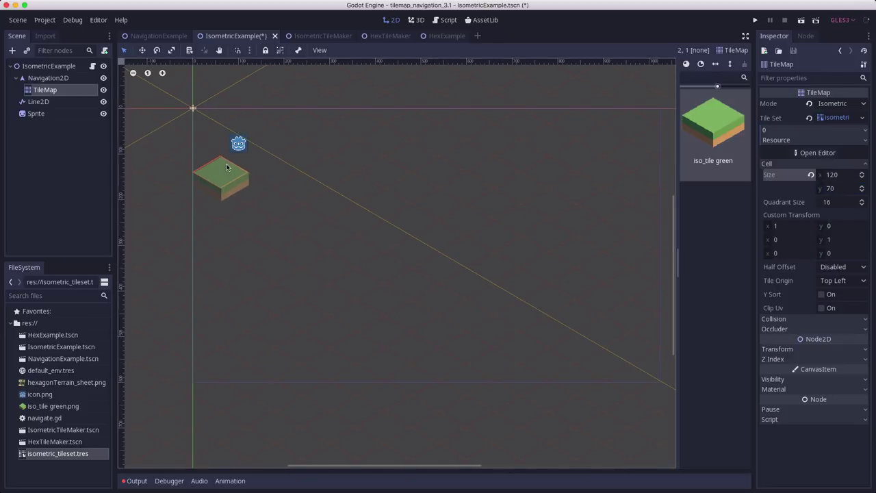
# Step: Paint iso_tile green tiles into a large platform with looping paths and open gaps
pyautogui.moveTo(226, 166)
pyautogui.mouseDown()
pyautogui.moveTo(284, 114)
pyautogui.moveTo(287, 141)
pyautogui.moveTo(355, 125)
pyautogui.mouseUp()
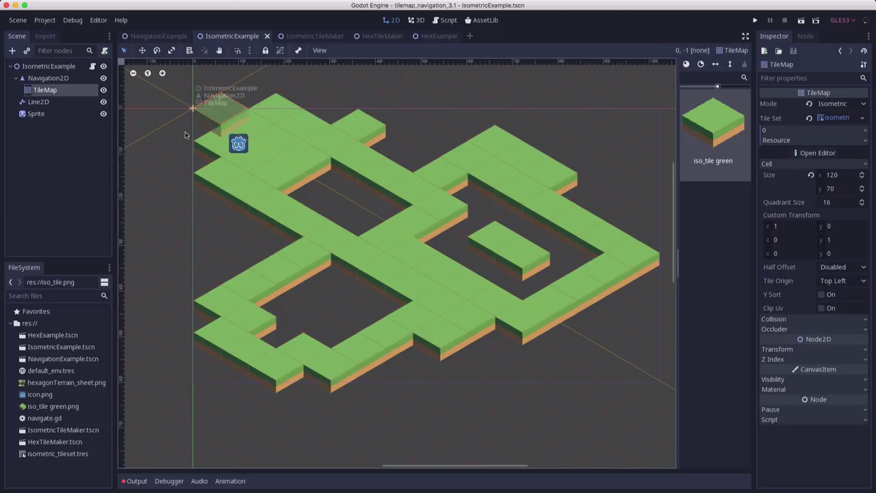
# Step: Add a NavigationPolygonInstance child under iso_tile green and begin creating its polygon resource
pyautogui.click(309, 38)
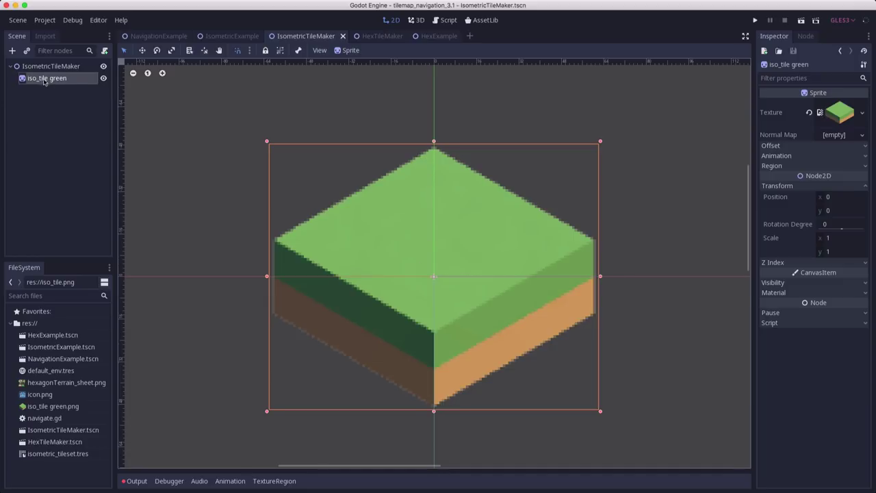
pyautogui.click(11, 50)
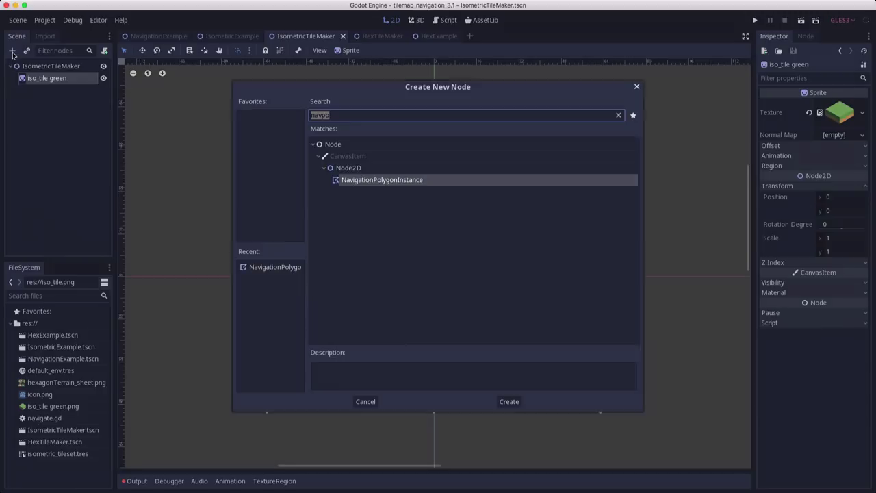
pyautogui.doubleClick(410, 181)
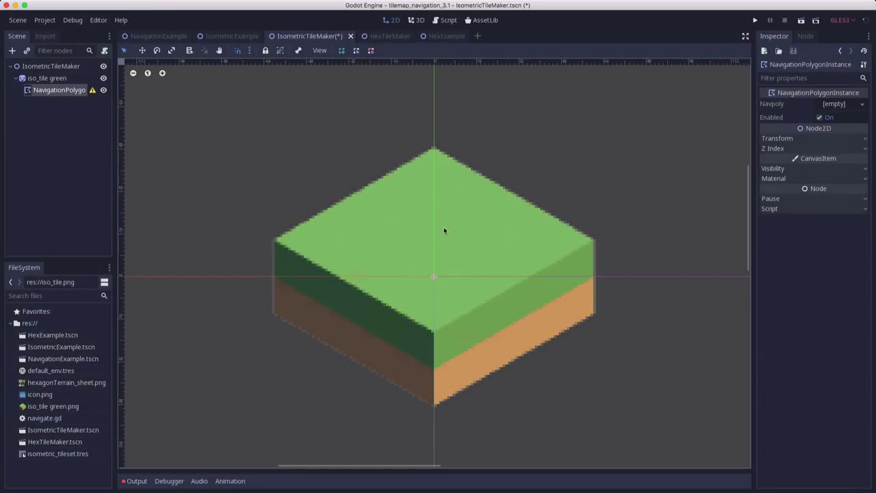
pyautogui.click(410, 201)
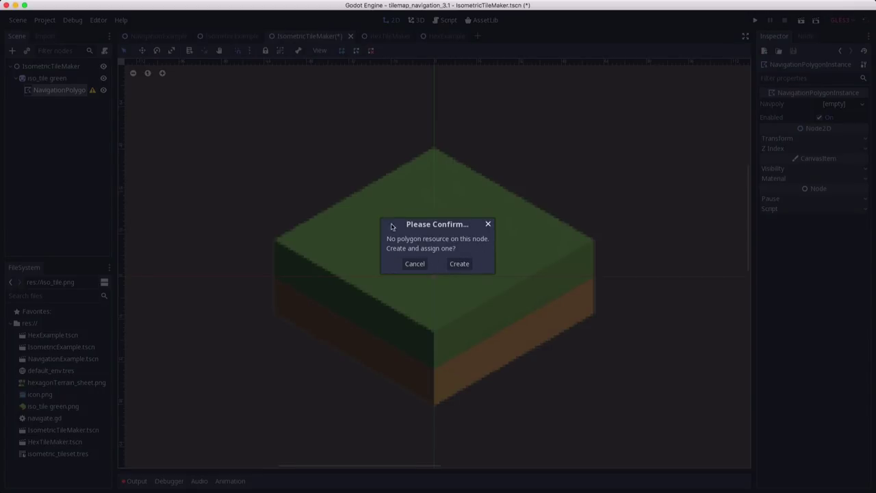
# Step: Create a navigation polygon and draw a closed four-point diamond on the grass tile's top face
pyautogui.click(465, 266)
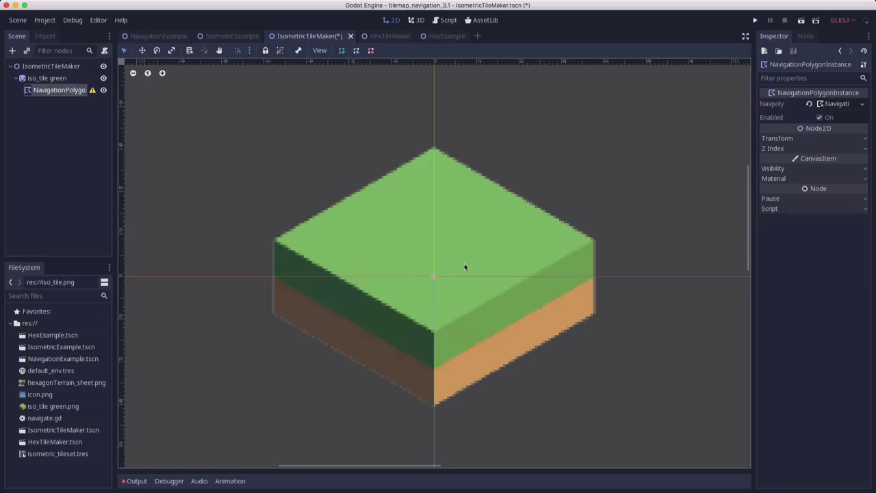
pyautogui.click(426, 186)
pyautogui.click(362, 239)
pyautogui.click(434, 295)
pyautogui.click(532, 239)
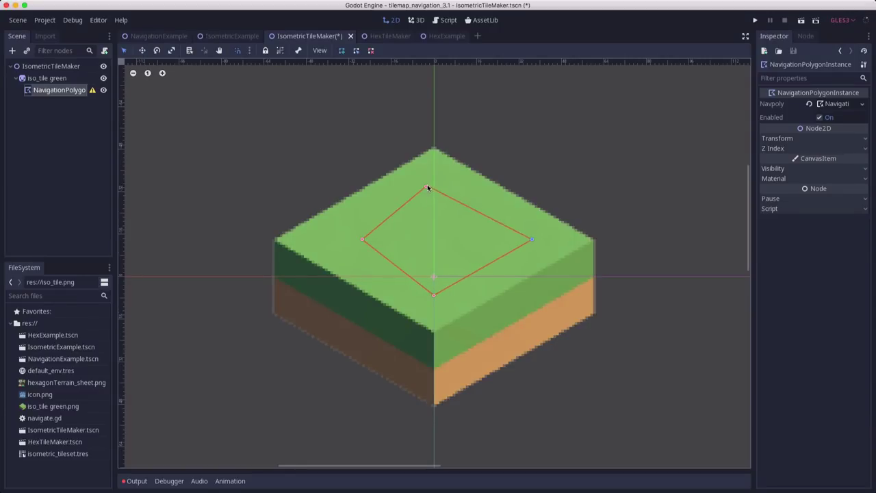
pyautogui.click(426, 186)
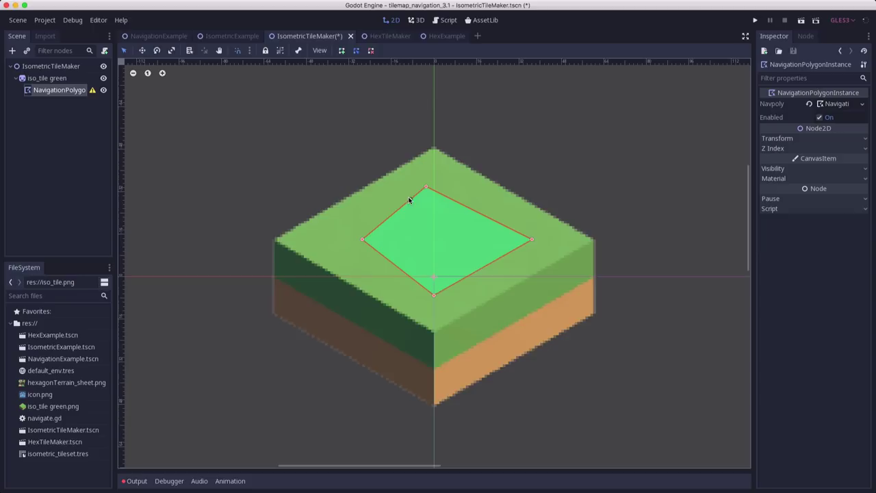
# Step: Check the Configure Snap settings and drag the polygon's top point higher
pyautogui.click(249, 50)
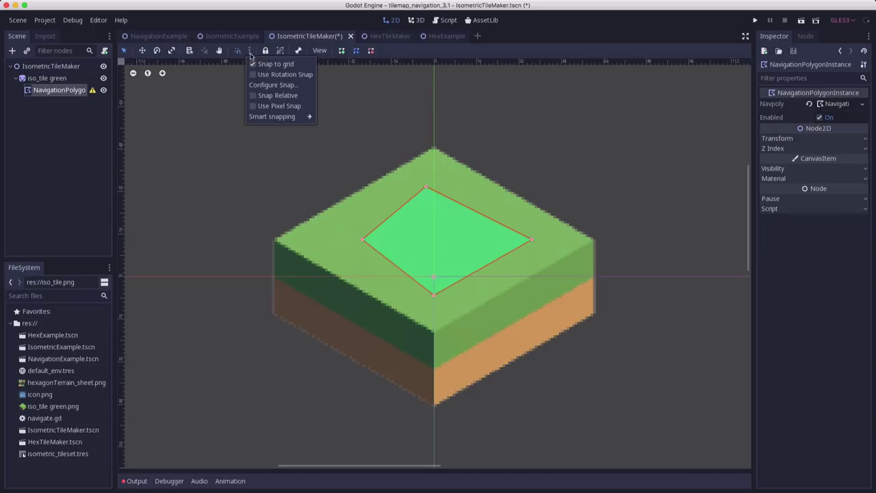
pyautogui.click(273, 85)
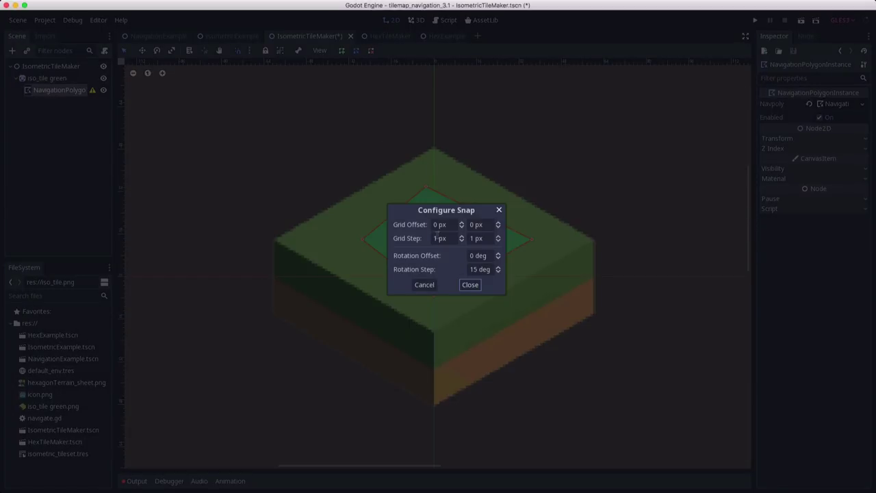
pyautogui.click(470, 285)
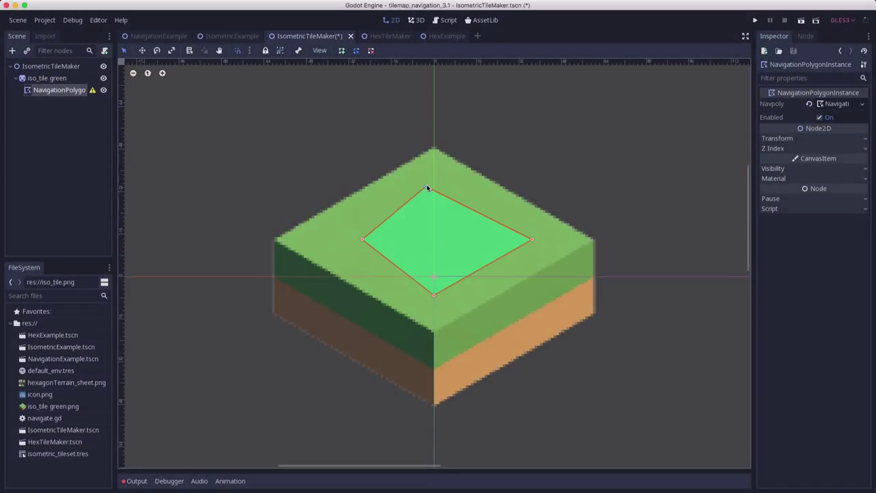
pyautogui.moveTo(427, 187); pyautogui.dragTo(434, 169)
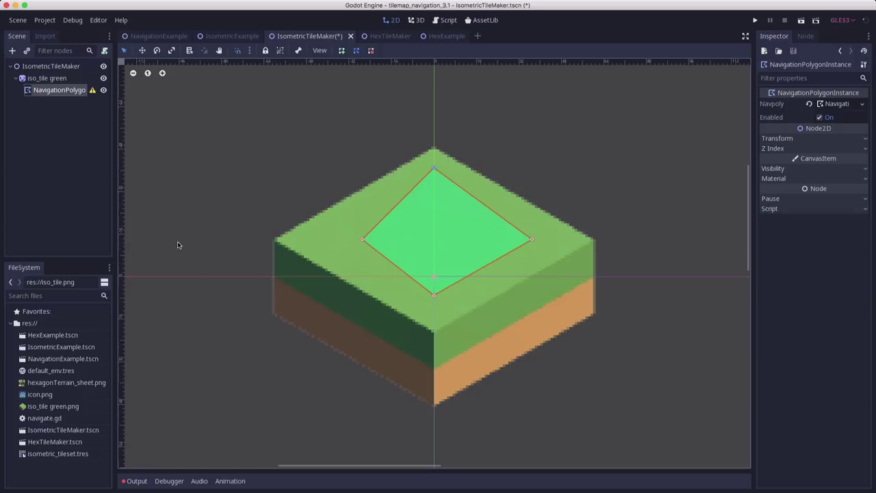
pyautogui.scroll(-1, 506, 157)
# Step: Shift the grass tile sprite down a few pixels and select its NavigationPolygonInstance
pyautogui.click(452, 171)
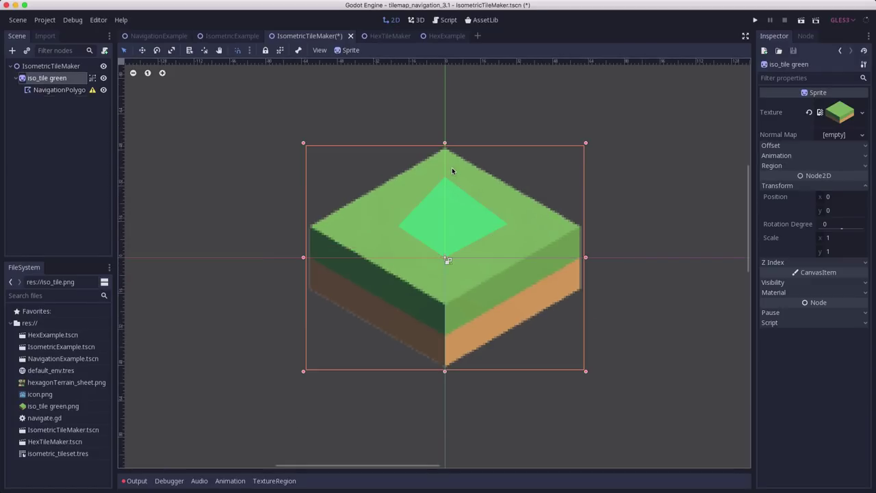
pyautogui.moveTo(458, 173); pyautogui.dragTo(459, 204)
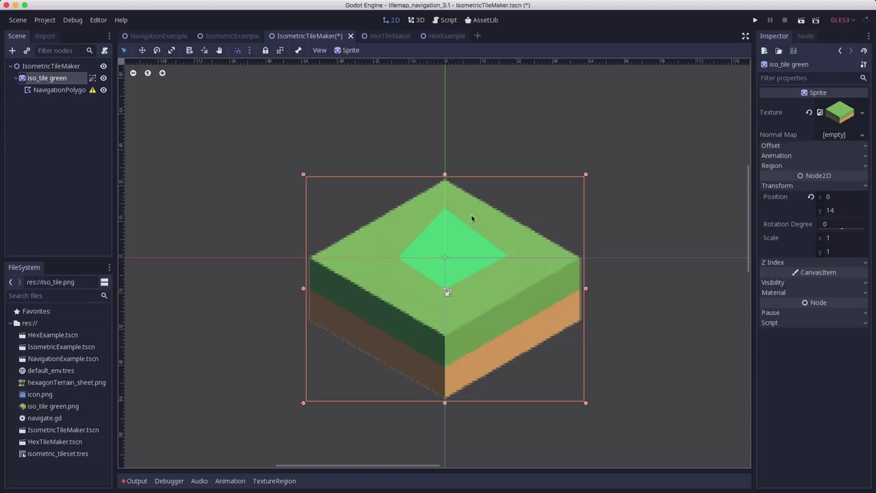
pyautogui.click(55, 90)
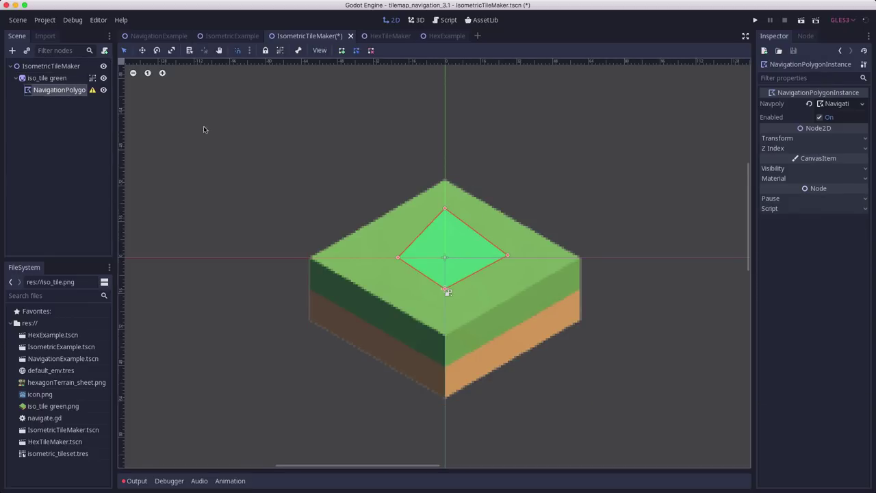
pyautogui.scroll(6, 423, 200)
pyautogui.scroll(2, 558, 171)
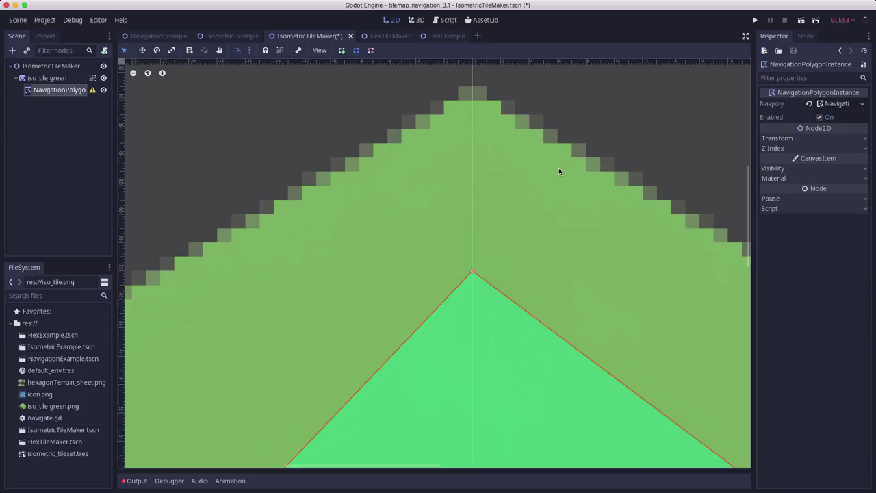
# Step: Drag the navpoly's top vertex up so it sits exactly on the tile's peak
pyautogui.moveTo(472, 272); pyautogui.dragTo(474, 103)
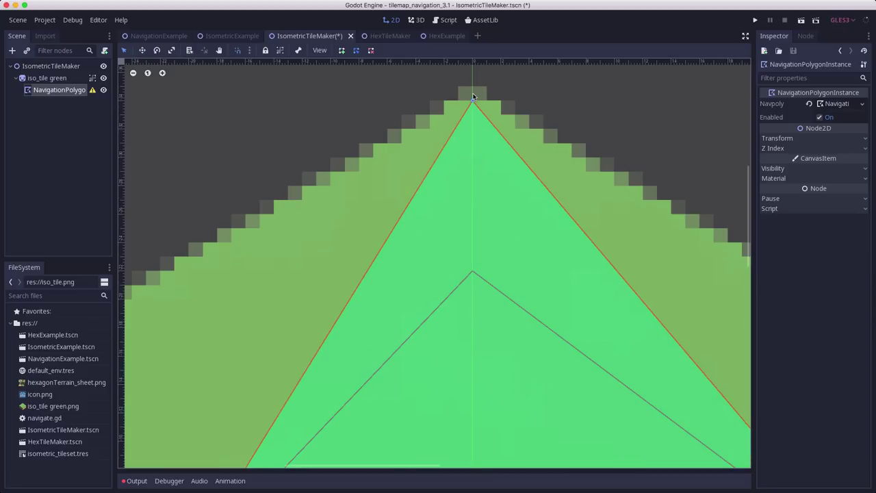
pyautogui.moveTo(473, 96); pyautogui.dragTo(473, 87)
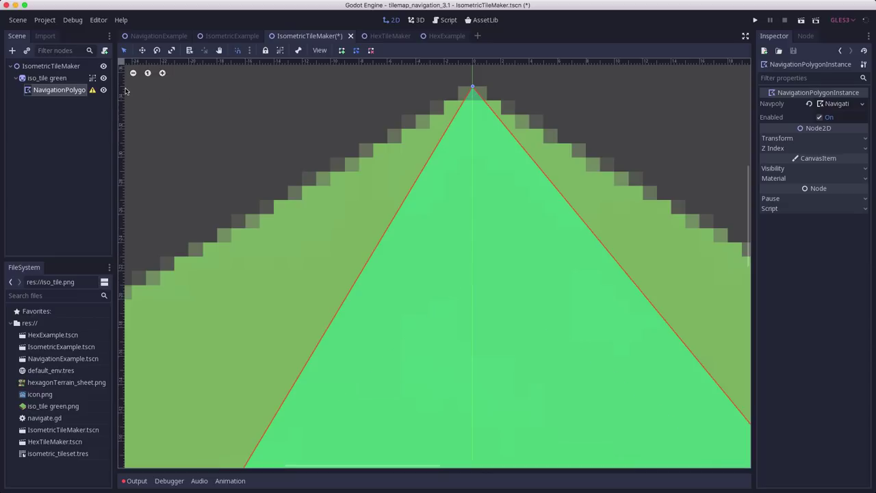
pyautogui.moveTo(129, 97); pyautogui.dragTo(147, 129, button='middle')
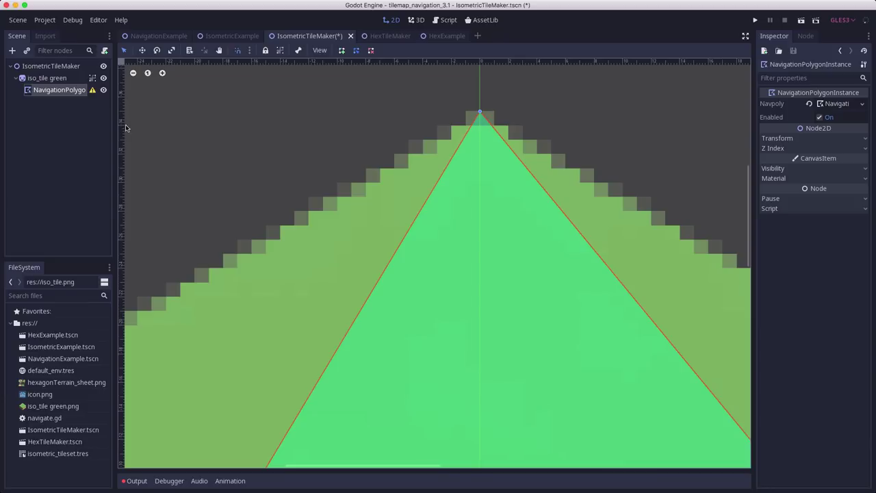
pyautogui.moveTo(422, 188); pyautogui.dragTo(124, 213, button='middle')
pyautogui.moveTo(272, 205); pyautogui.dragTo(166, 188, button='middle')
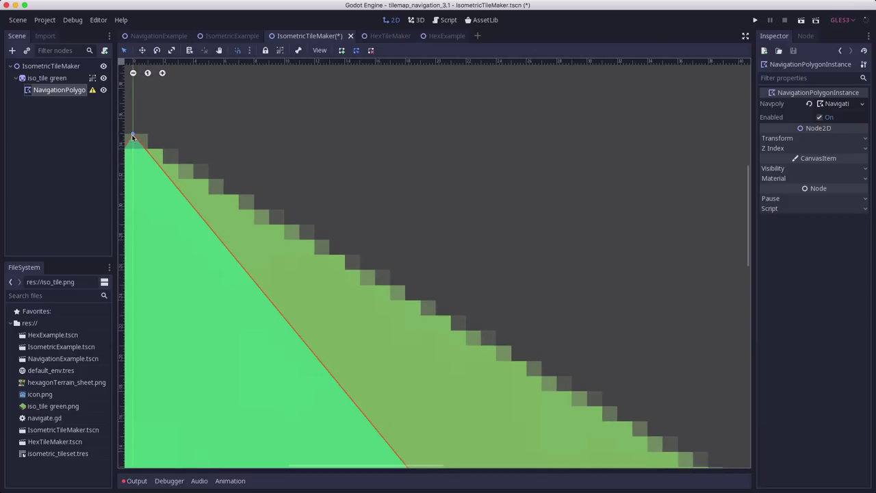
pyautogui.scroll(-3, 133, 137)
# Step: Pull the navigation polygon's right corner out to the tile's right corner
pyautogui.moveTo(411, 309); pyautogui.dragTo(621, 430, button='middle')
pyautogui.scroll(1, 621, 430)
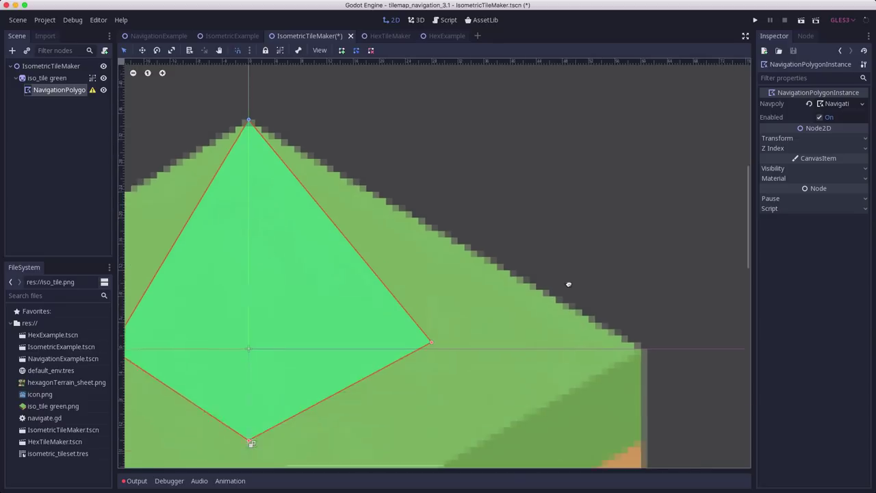
pyautogui.scroll(-3, 428, 258)
pyautogui.moveTo(414, 259); pyautogui.dragTo(618, 262)
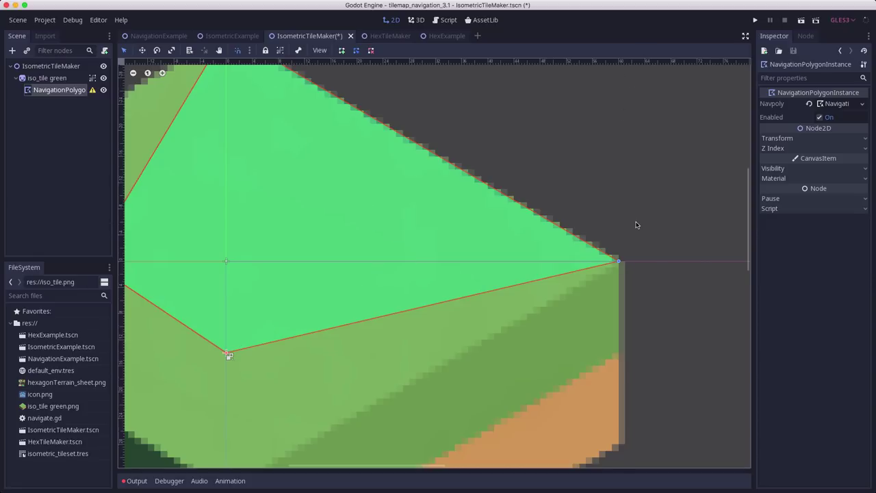
pyautogui.scroll(2, 632, 467)
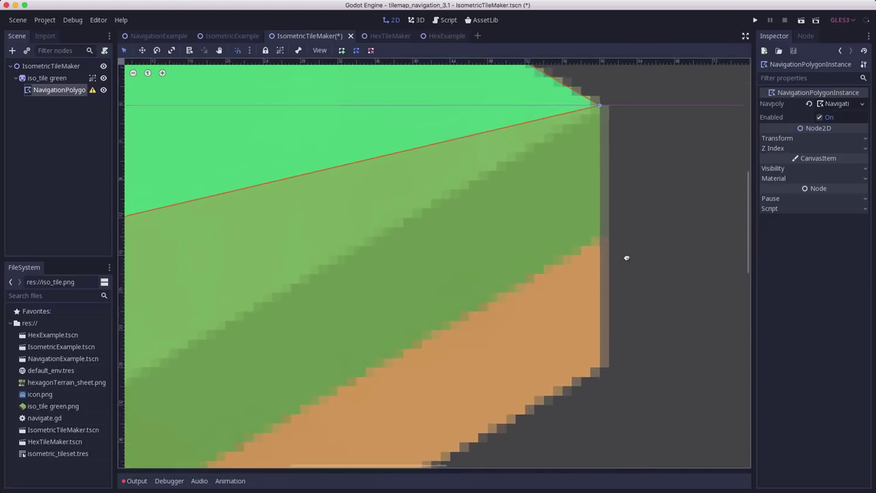
pyautogui.scroll(-2, 627, 257)
pyautogui.hscroll(-2, 581, 235)
pyautogui.scroll(4, 534, 391)
pyautogui.scroll(2, 684, 292)
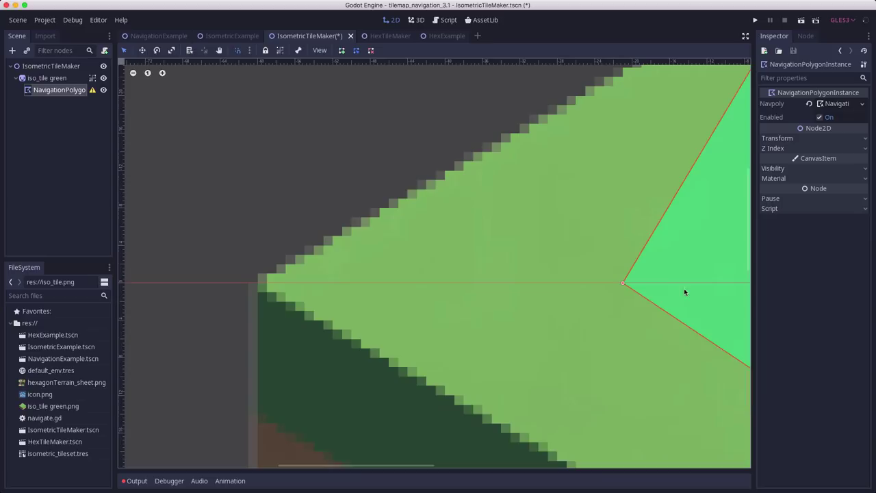
# Step: Pull the polygon's left and bottom corners out to the tile's left and bottom corners
pyautogui.moveTo(614, 283); pyautogui.dragTo(259, 280)
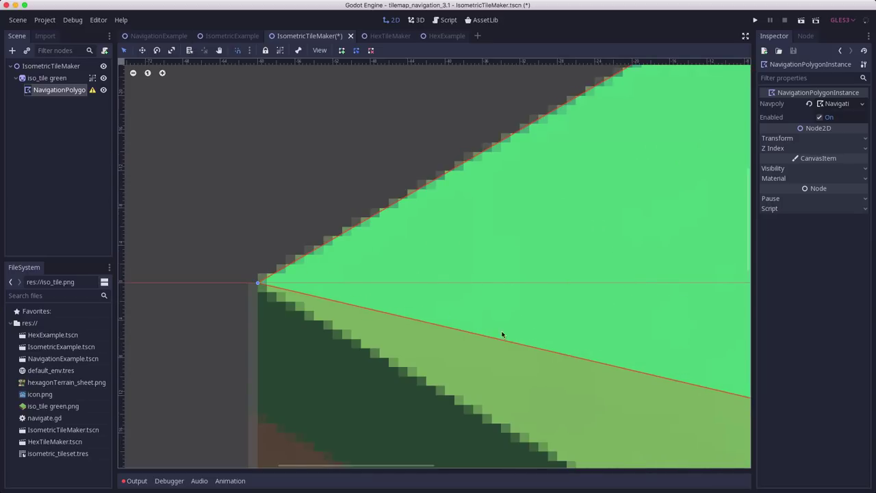
pyautogui.click(604, 415)
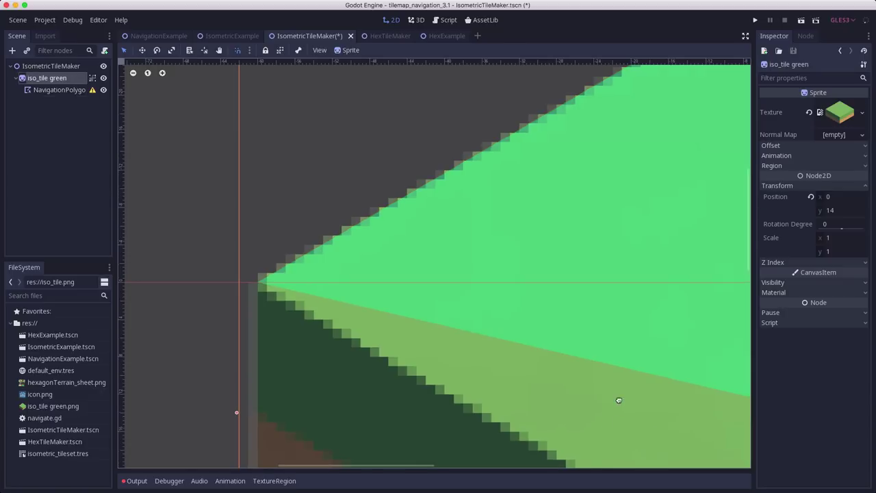
pyautogui.scroll(-5, 618, 399)
pyautogui.click(56, 89)
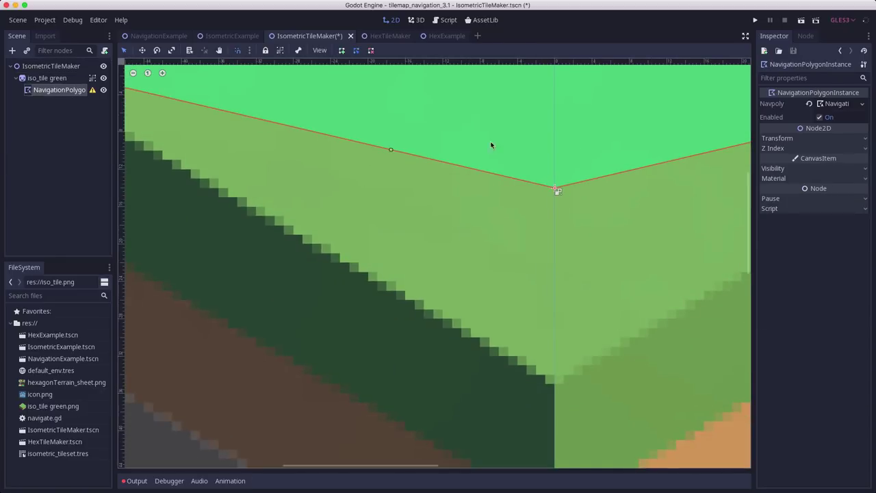
pyautogui.moveTo(556, 190); pyautogui.dragTo(554, 385)
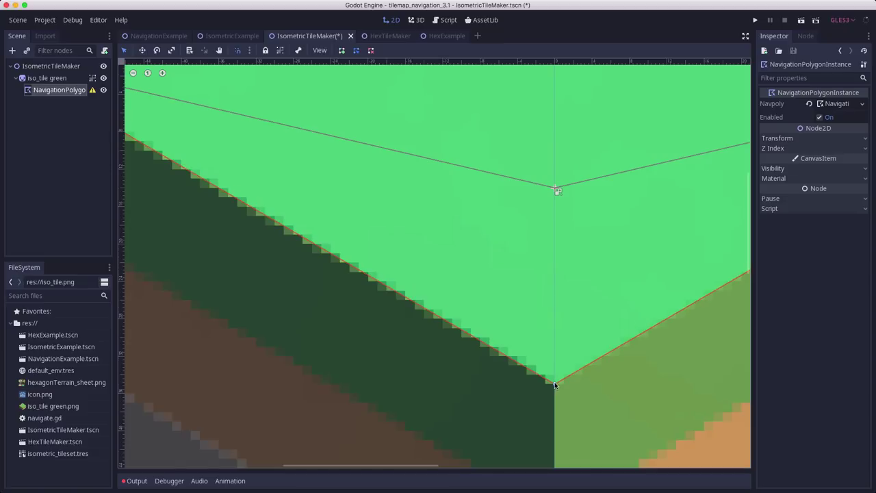
pyautogui.moveTo(554, 382); pyautogui.dragTo(149, 309, button='middle')
pyautogui.hscroll(-2, 158, 318)
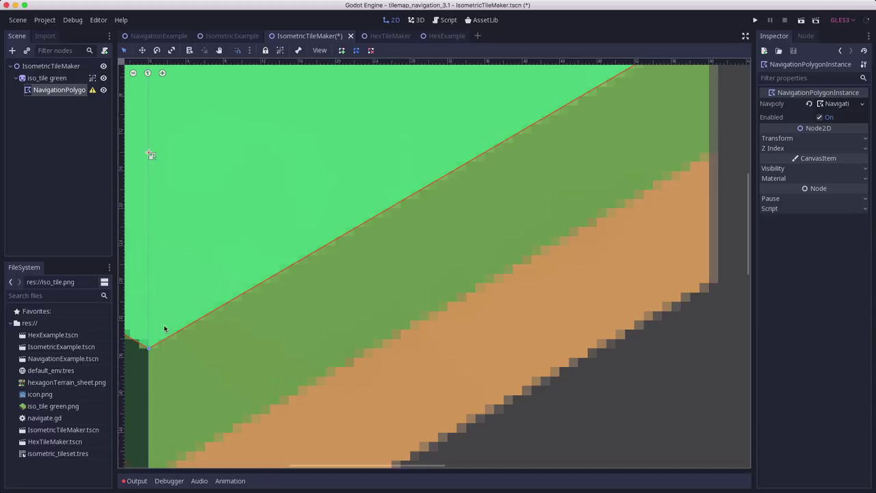
pyautogui.scroll(2, 152, 349)
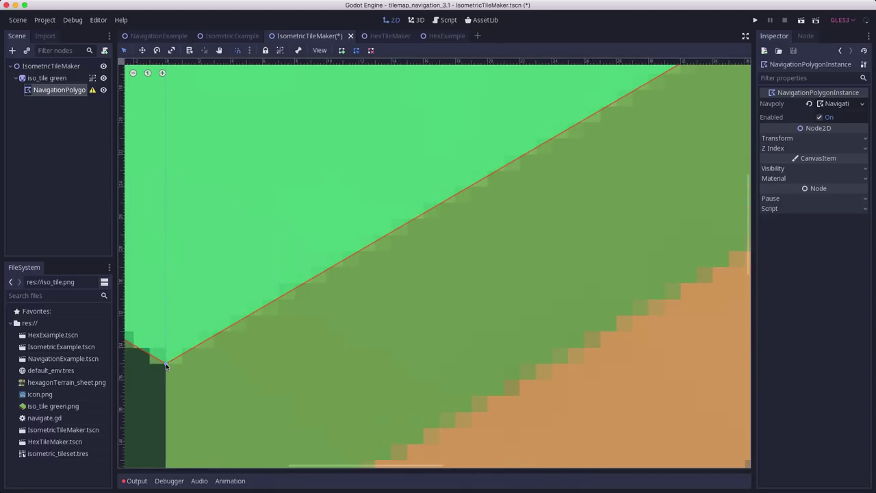
pyautogui.scroll(-6, 279, 307)
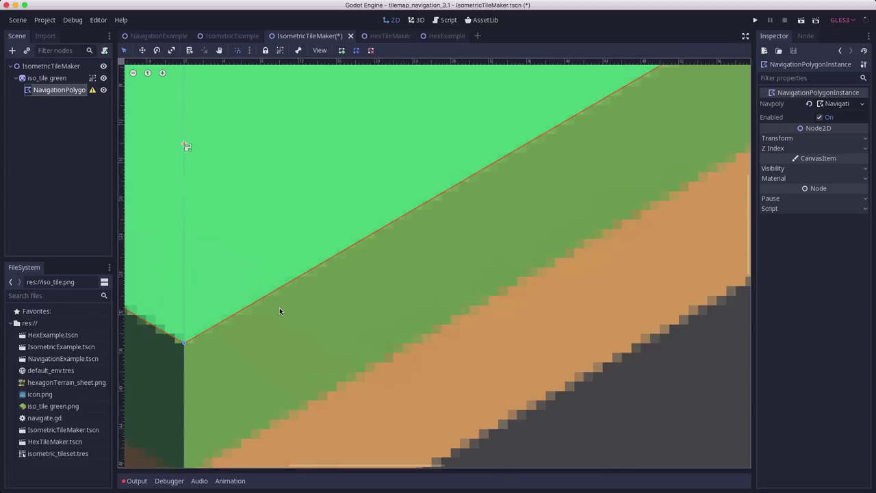
pyautogui.scroll(3, 297, 290)
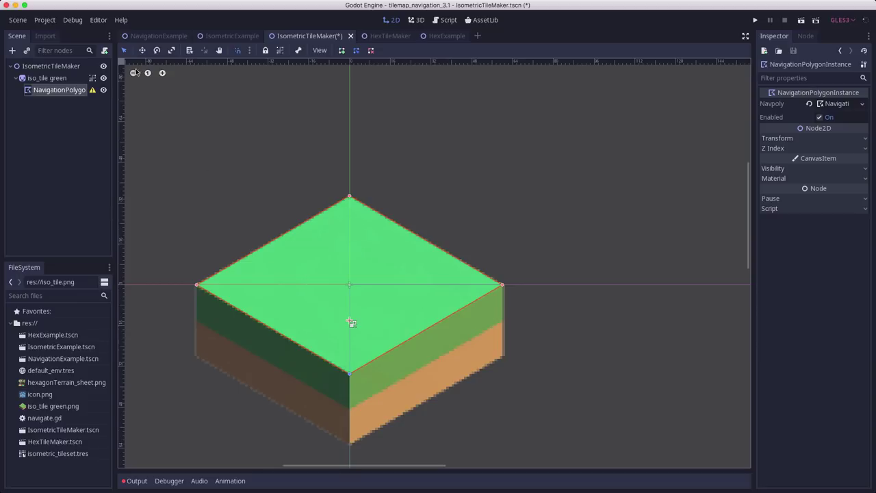
# Step: Duplicate iso_tile green with its navigation polygon and place the copy beside the original
pyautogui.click(78, 81)
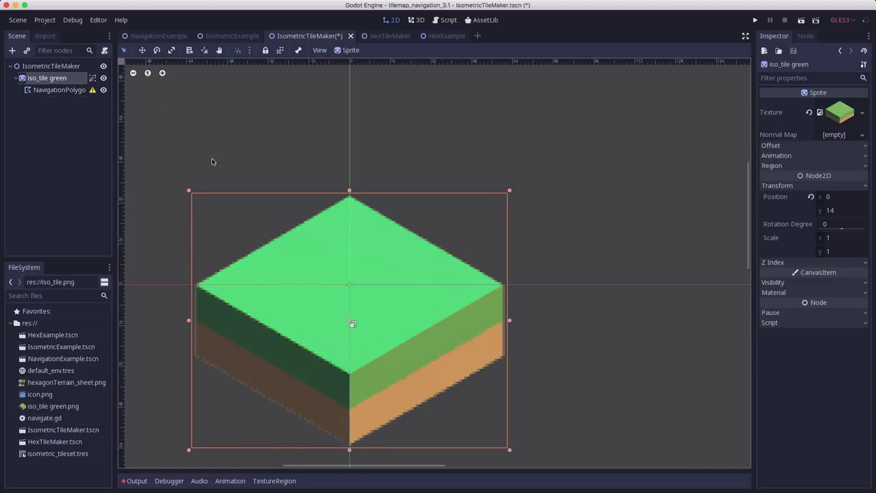
pyautogui.hotkey('ctrl', 'd')
pyautogui.scroll(-2, 514, 308)
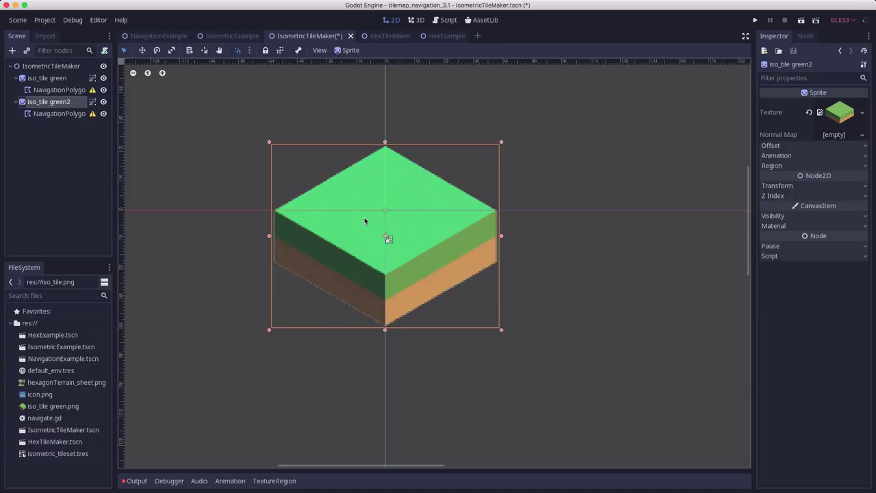
pyautogui.moveTo(367, 221); pyautogui.dragTo(475, 282)
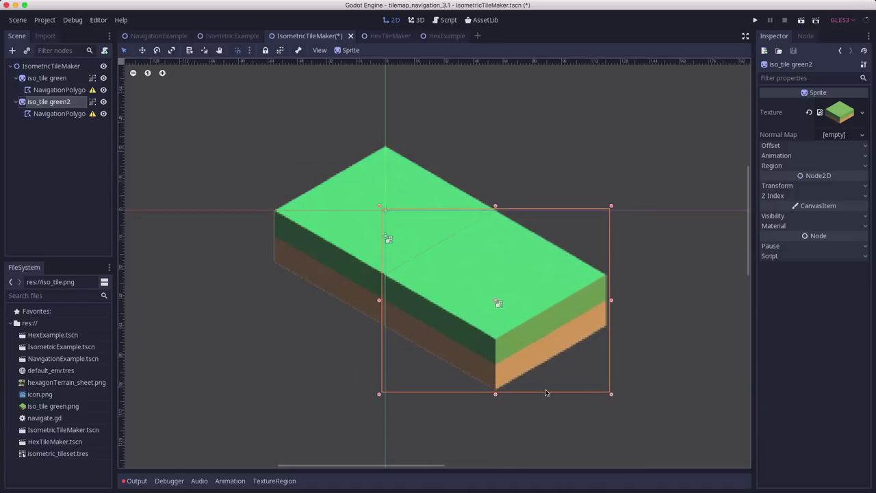
# Step: Compare both tiles' navigation polygons with snapping on, then undo the copy's move
pyautogui.click(60, 91)
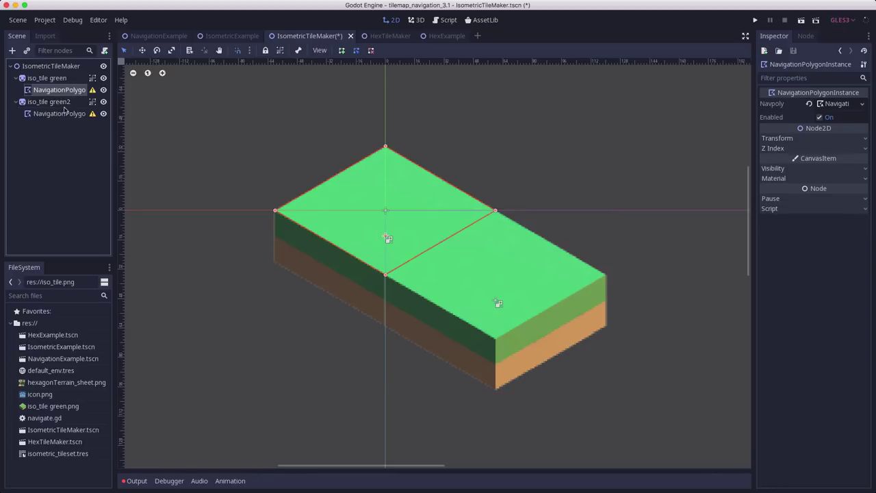
pyautogui.click(64, 116)
pyautogui.click(67, 92)
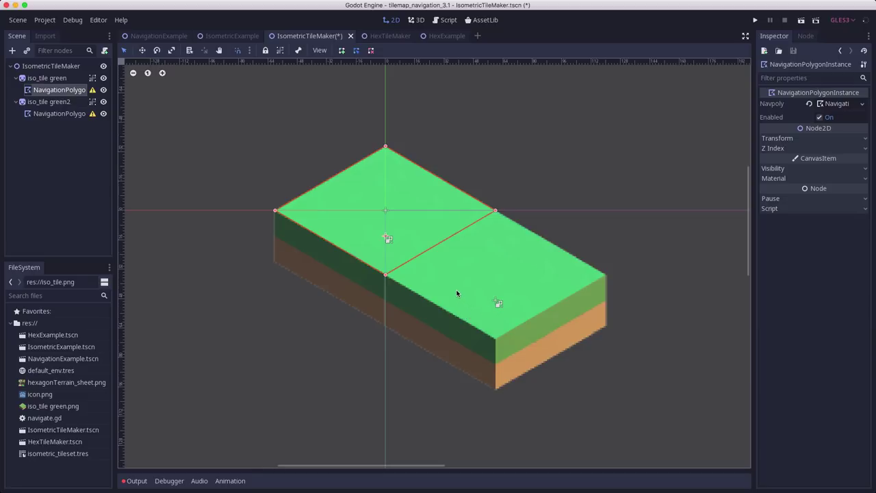
pyautogui.click(238, 51)
pyautogui.hotkey('ctrl', 'g')
pyautogui.hotkey('ctrl', 'z')
pyautogui.hotkey('ctrl', 'z')
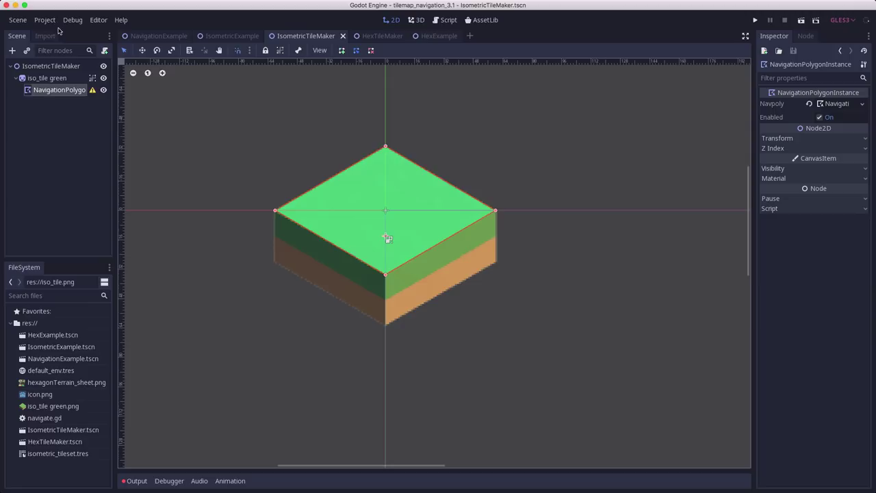
# Step: Convert the scene to a TileSet with Merge With Existing off, overwriting isometric_tileset.tres
pyautogui.click(17, 20)
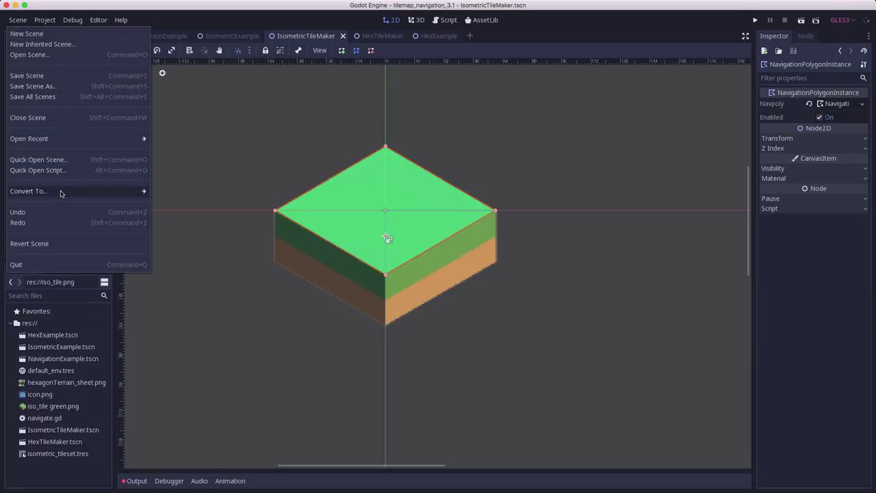
pyautogui.moveTo(140, 193)
pyautogui.click(165, 202)
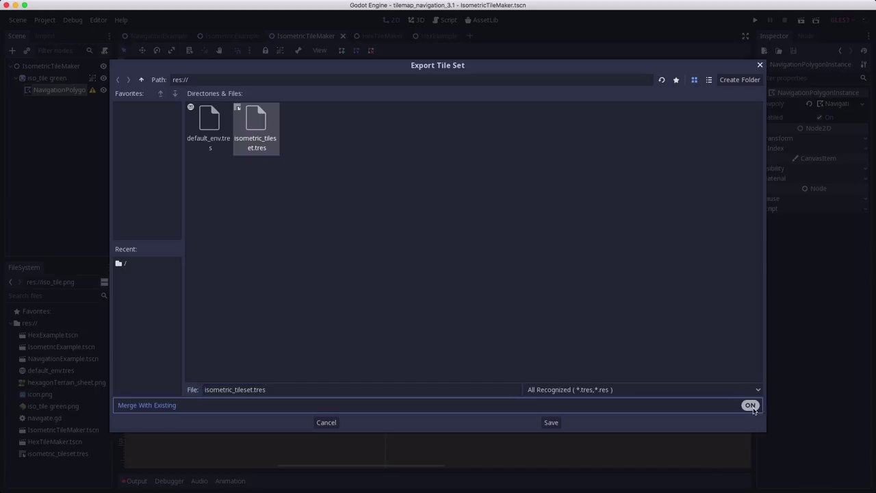
pyautogui.click(751, 407)
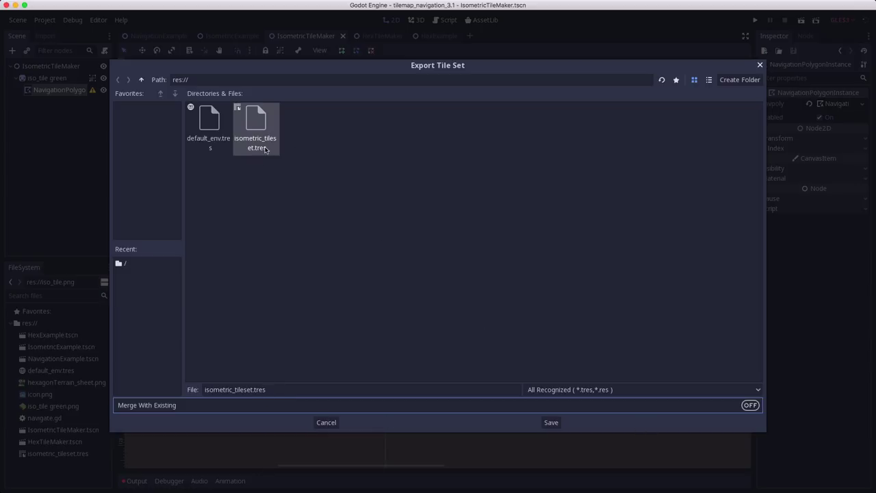
pyautogui.click(551, 422)
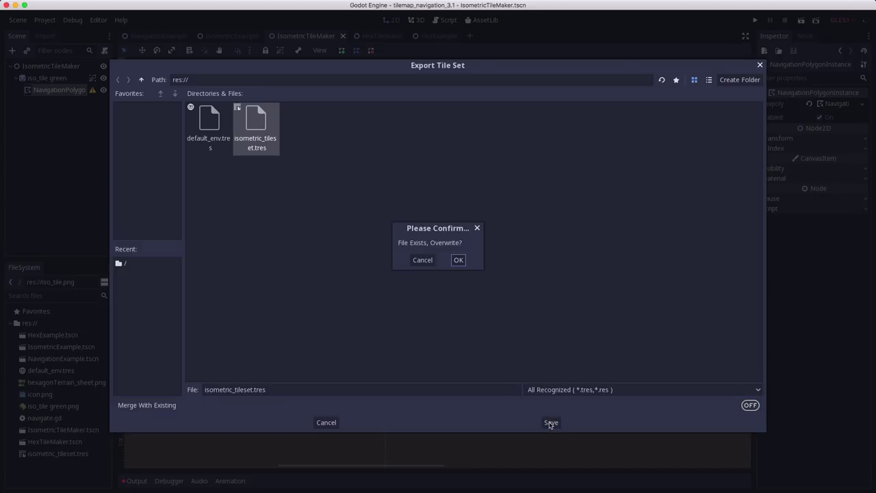
pyautogui.click(459, 261)
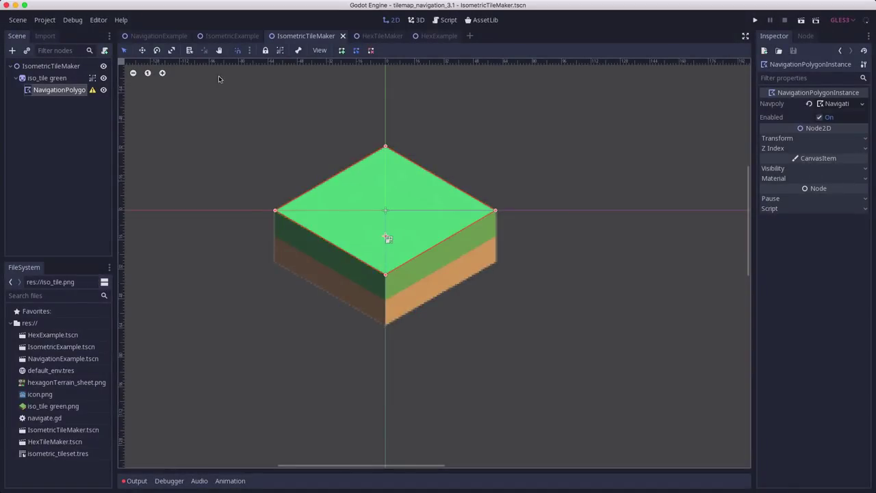
pyautogui.click(218, 40)
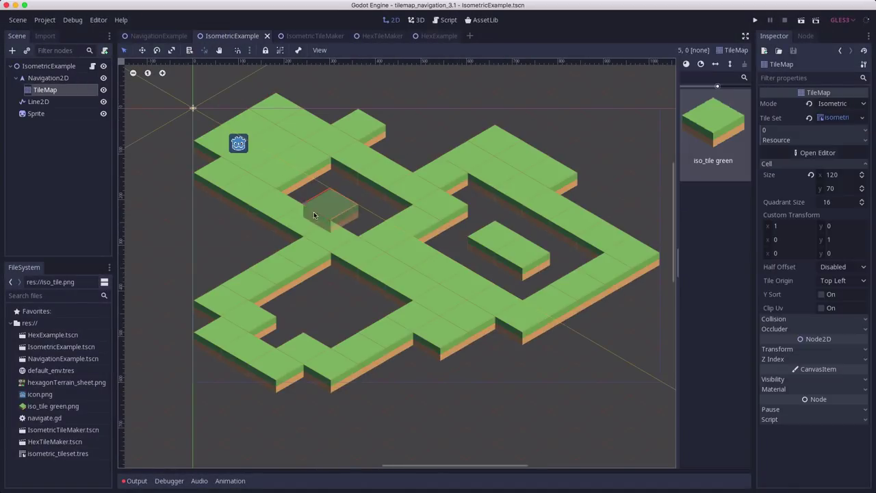
pyautogui.click(802, 19)
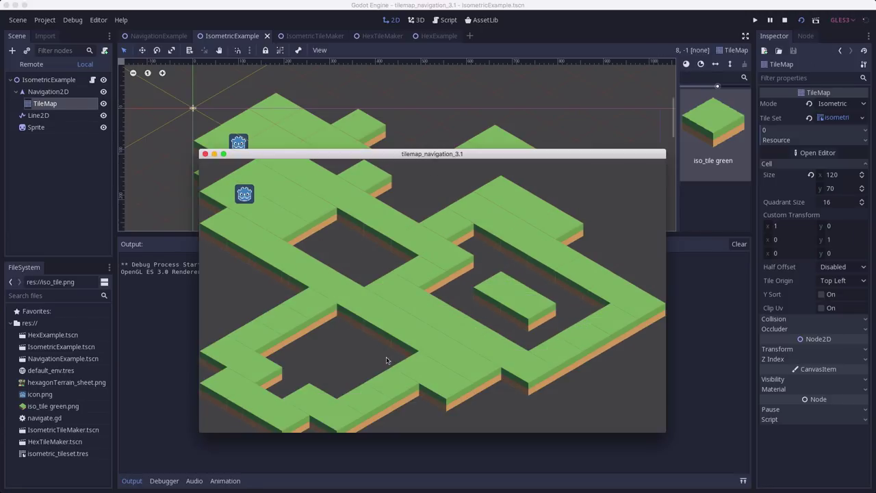
pyautogui.click(634, 303)
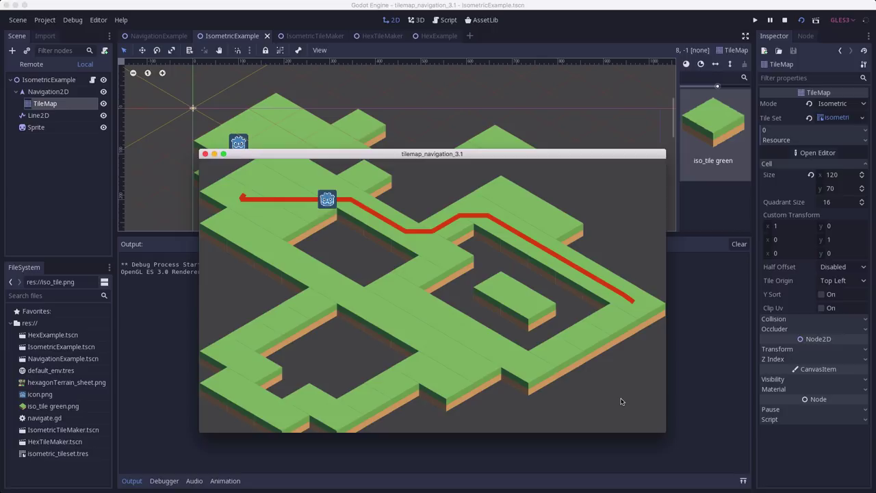
pyautogui.click(232, 378)
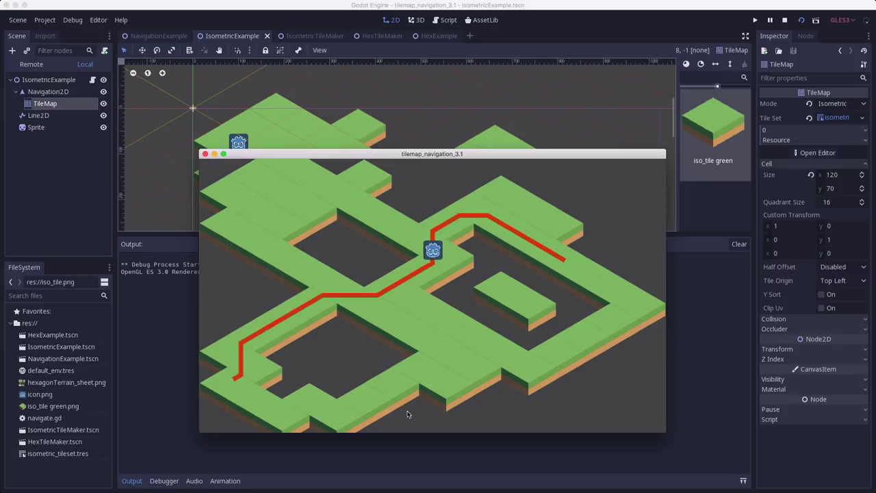
pyautogui.click(498, 291)
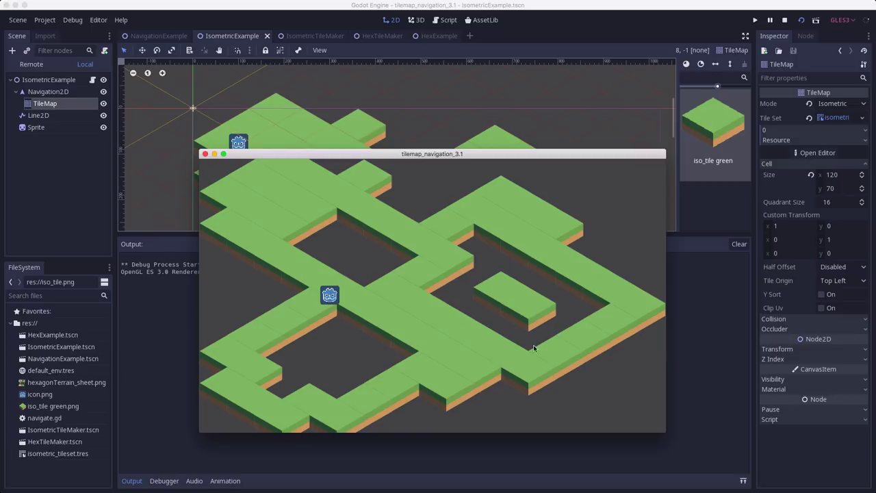
pyautogui.click(520, 366)
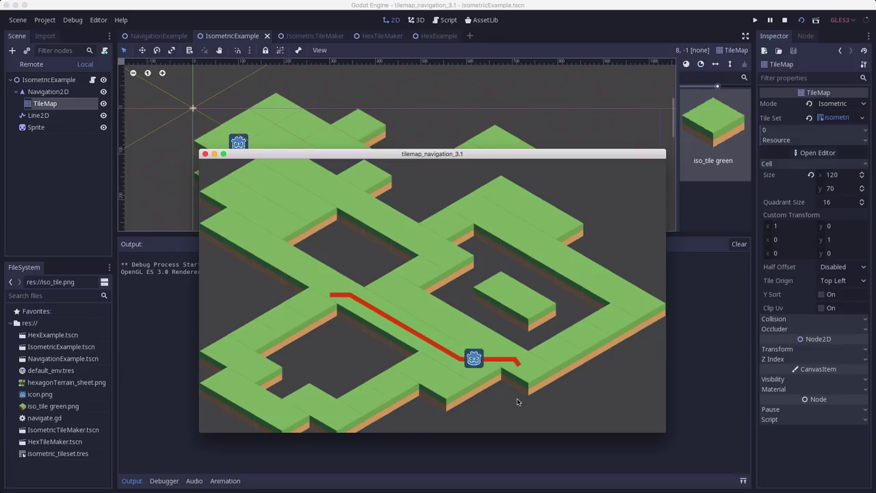
pyautogui.click(334, 414)
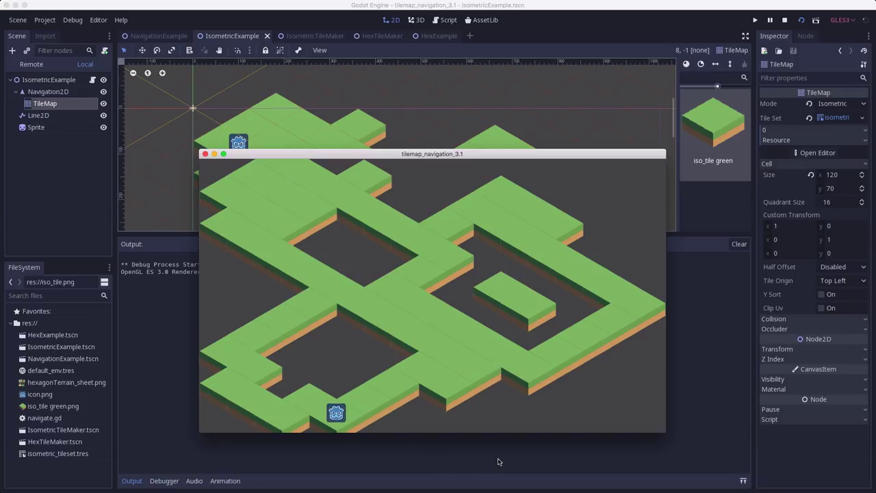
pyautogui.click(205, 154)
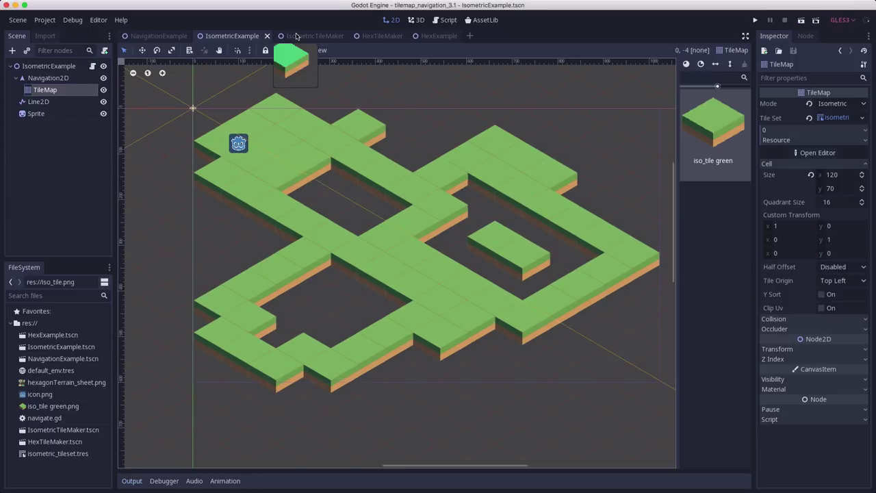
# Step: Nudge the iso tile navpoly's right corner inward, then test two destinations in the running game
pyautogui.click(296, 37)
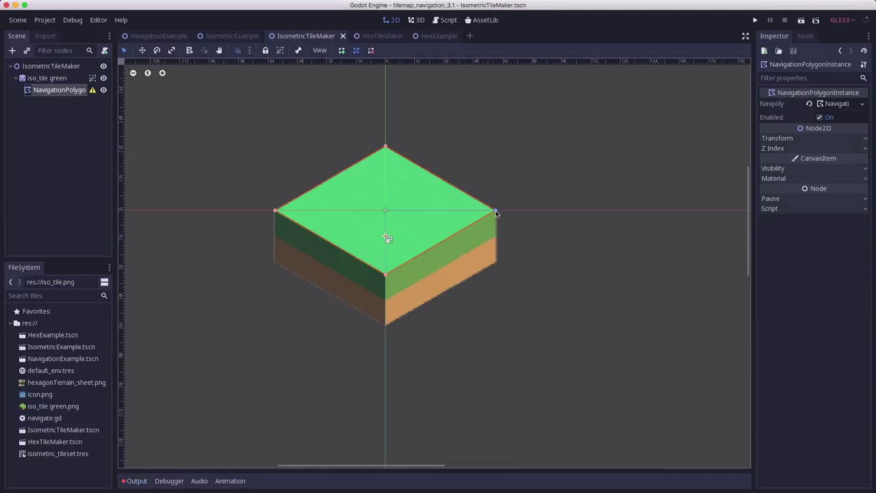
pyautogui.moveTo(497, 213); pyautogui.dragTo(493, 212)
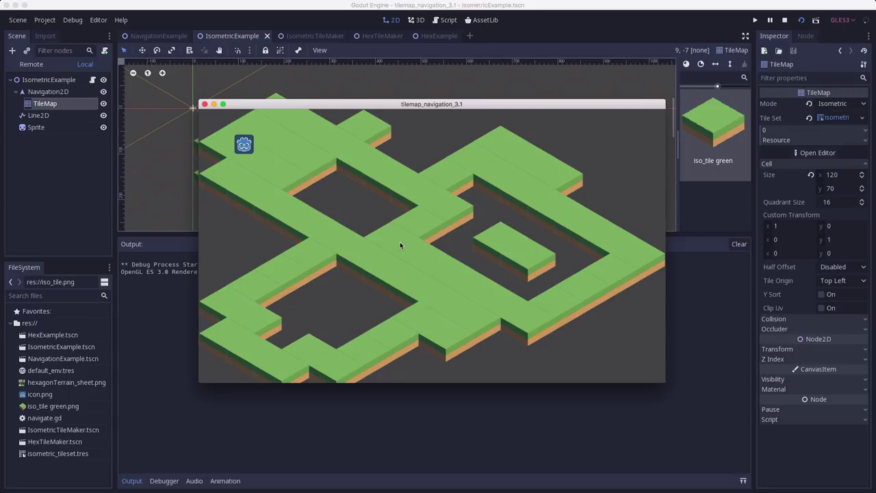
pyautogui.click(230, 142)
pyautogui.click(232, 149)
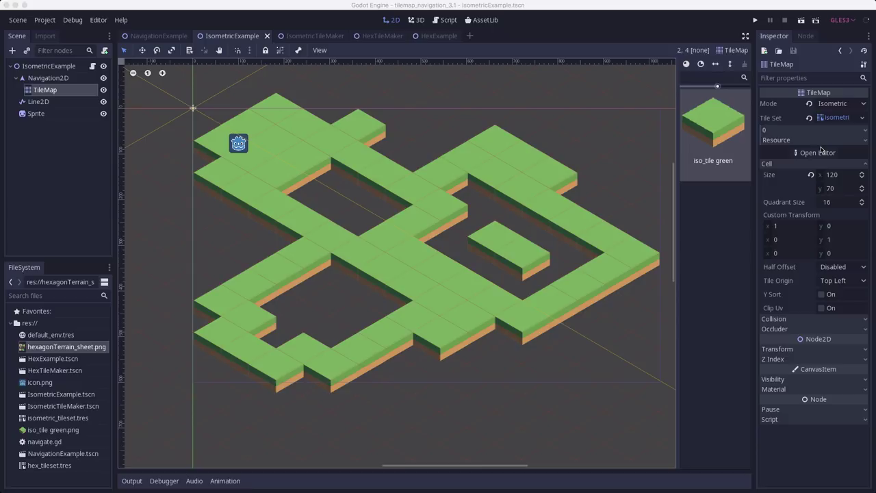
# Step: Open the TileMap's tileset editor, show iso_tile zoomed out, enter Edit mode and enable grid snap
pyautogui.click(826, 155)
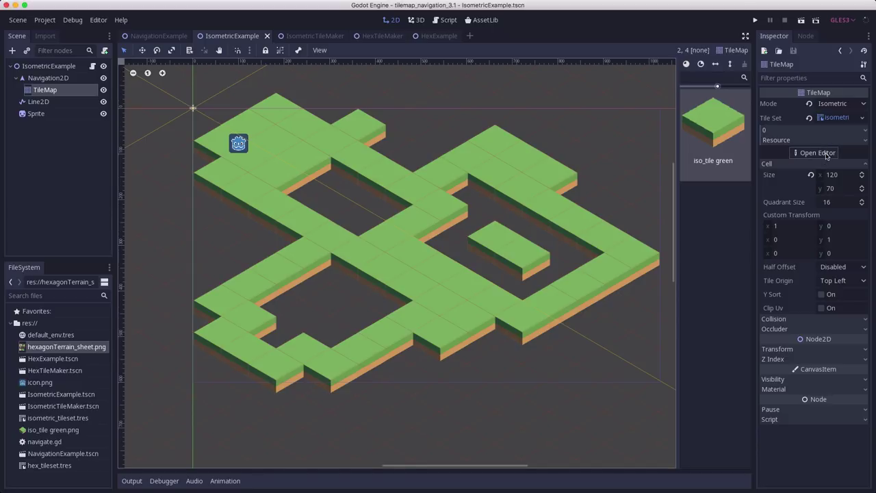
pyautogui.click(826, 154)
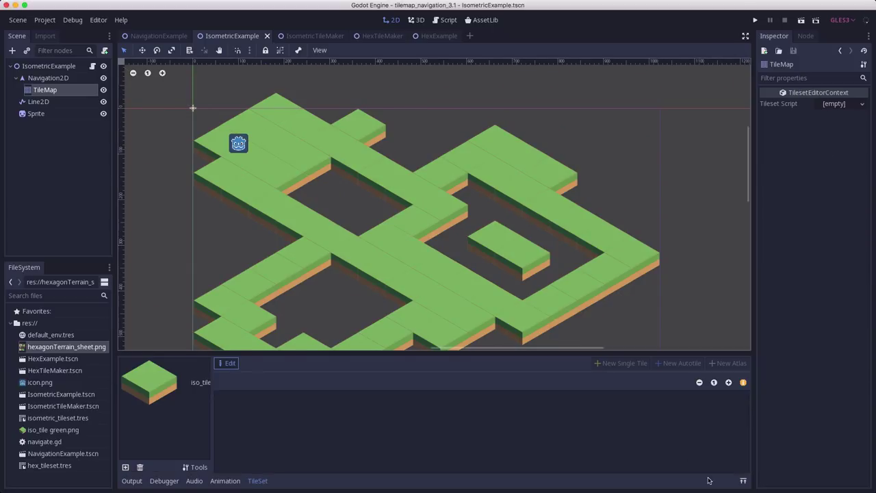
pyautogui.click(743, 481)
pyautogui.click(197, 43)
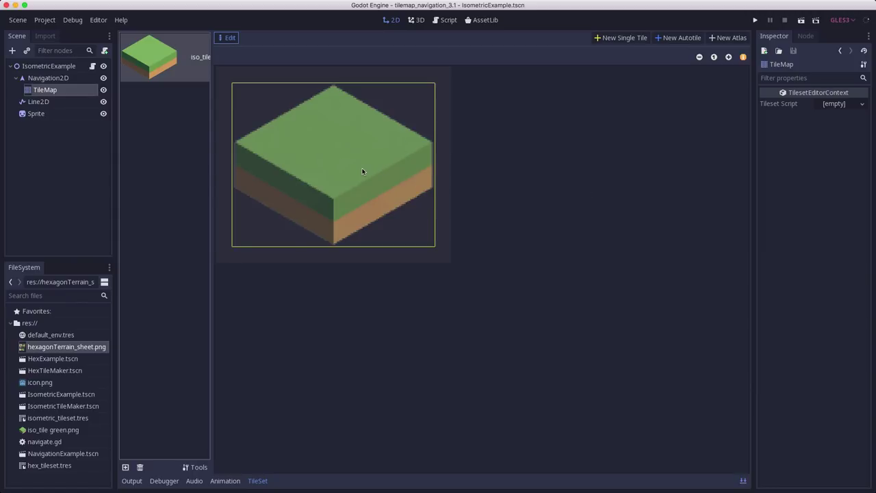
pyautogui.click(699, 57)
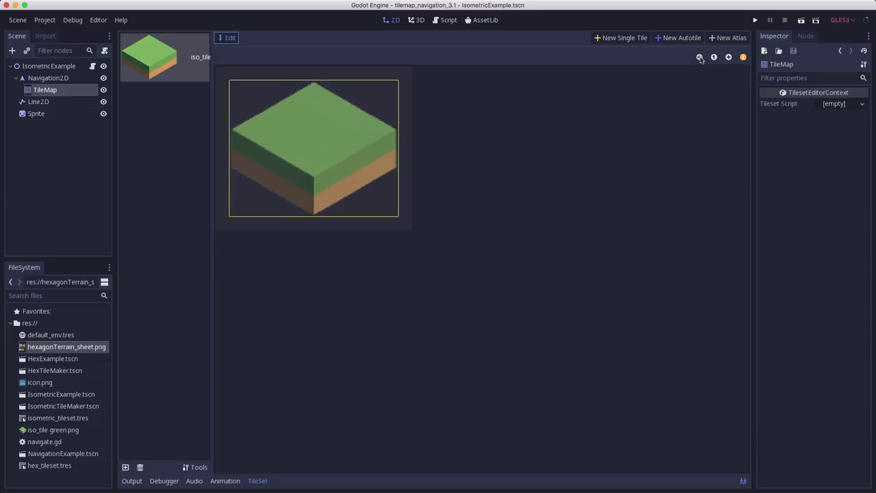
pyautogui.click(699, 57)
pyautogui.click(230, 37)
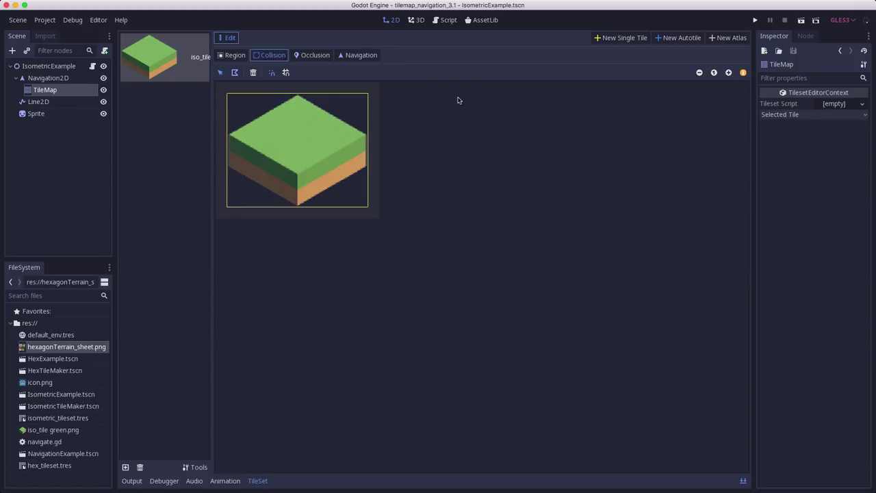
pyautogui.click(286, 72)
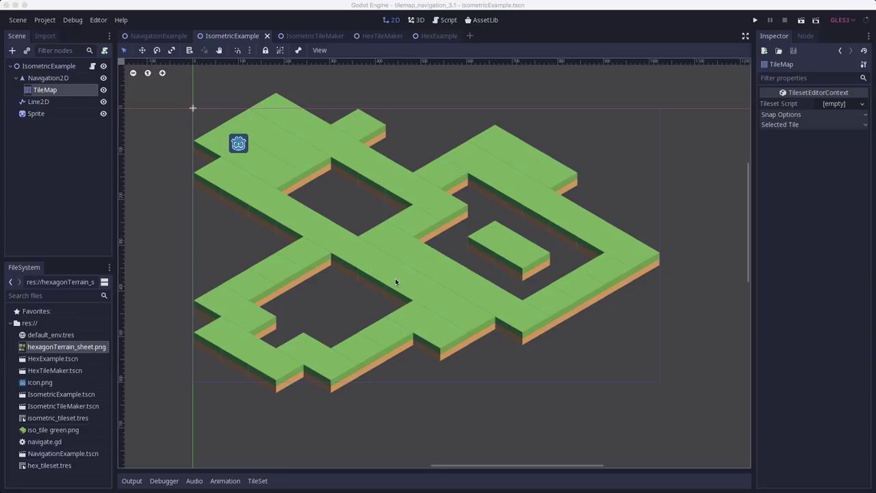
# Step: Review the grass and rock tiles in HexTileMaker, then switch to the HexExample scene
pyautogui.click(378, 39)
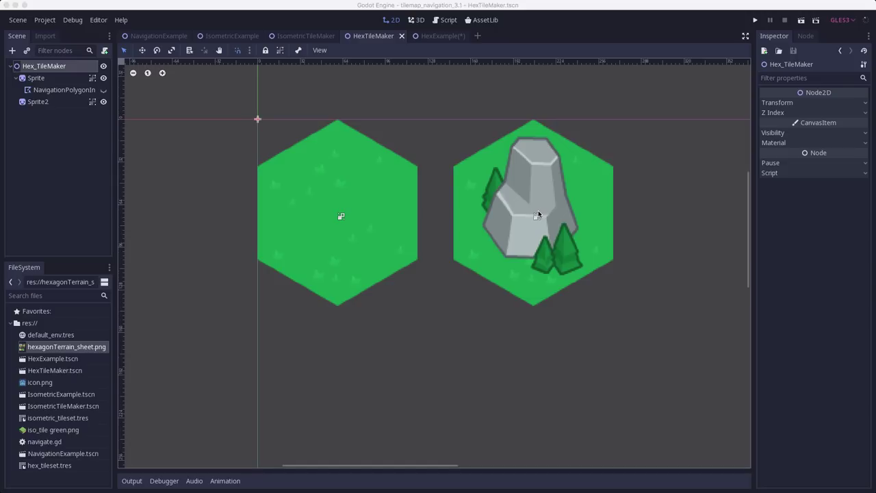
pyautogui.click(441, 38)
pyautogui.click(442, 36)
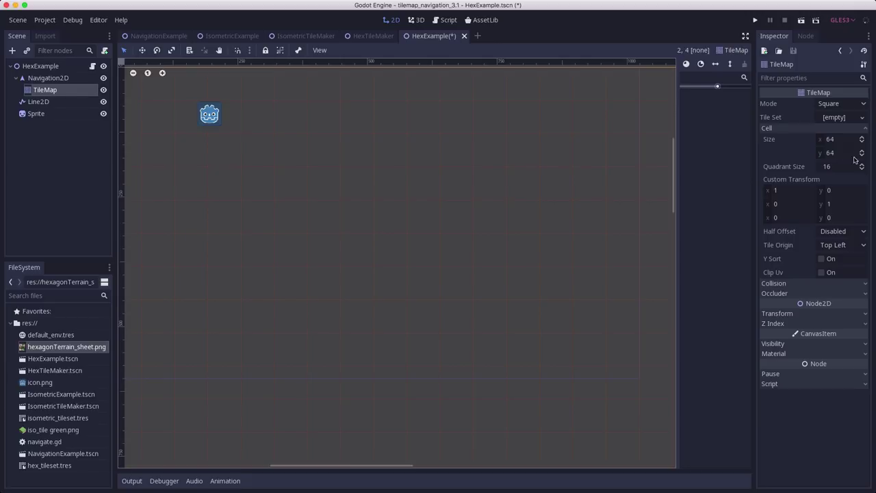
# Step: Leave the TileMap mode as Square and set its Half Offset to Offset X
pyautogui.click(862, 104)
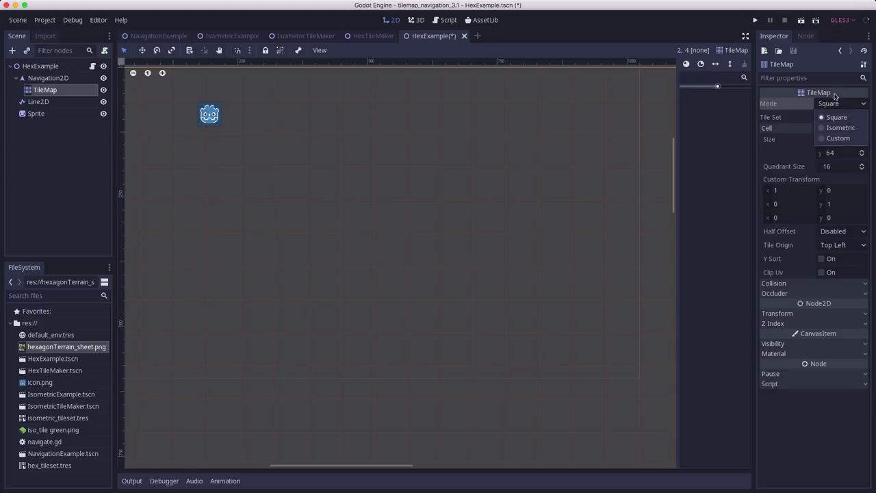
pyautogui.click(849, 118)
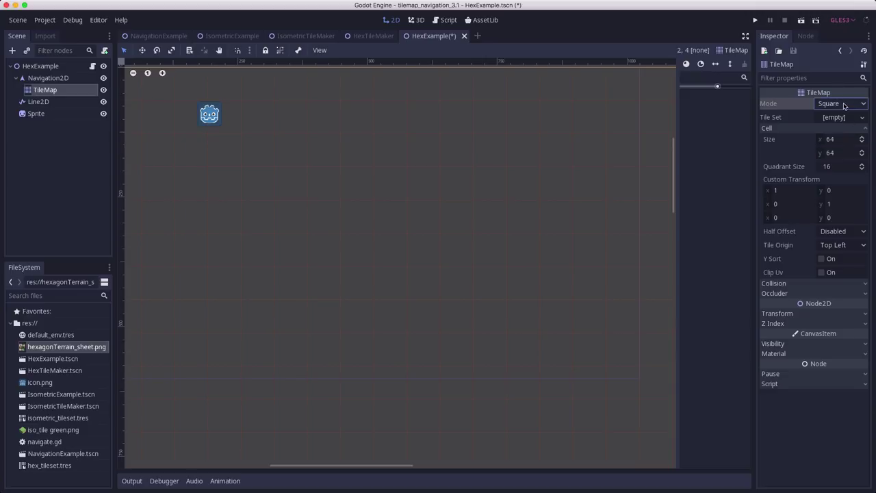
pyautogui.click(833, 233)
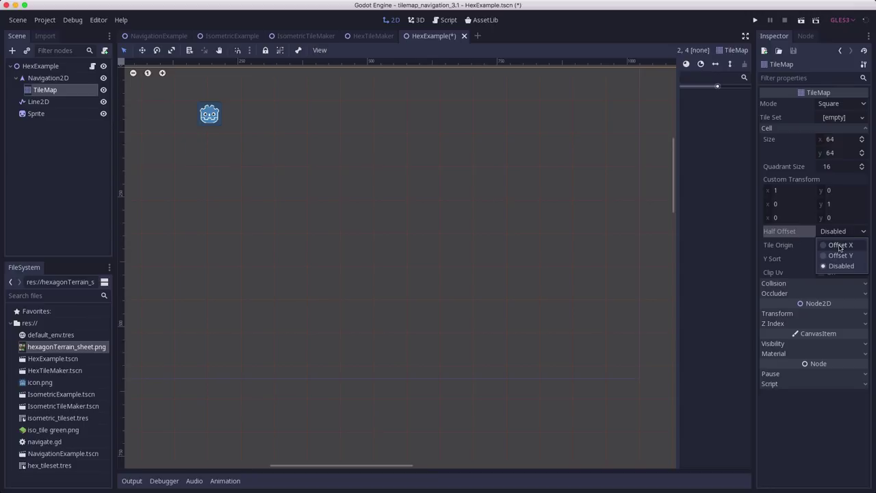
pyautogui.click(840, 246)
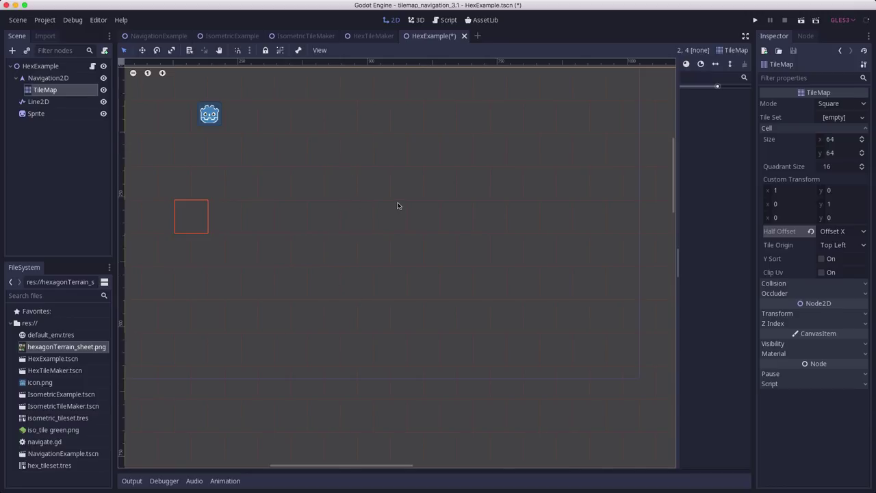
pyautogui.click(304, 193)
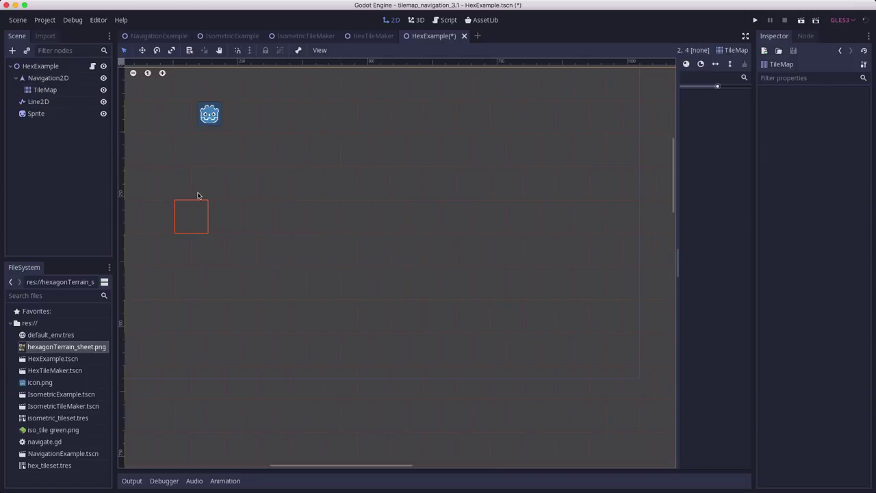
pyautogui.click(60, 90)
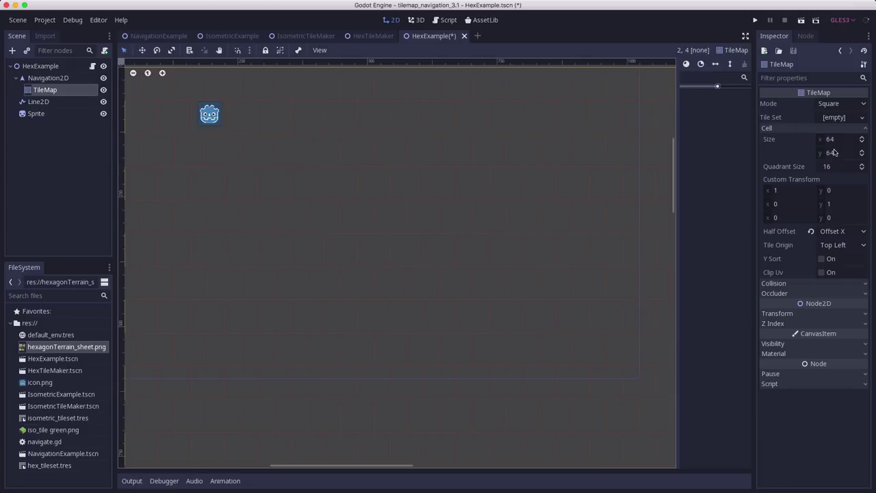
# Step: Load hex_tileset.tres as the HexExample TileMap's tile set
pyautogui.click(842, 117)
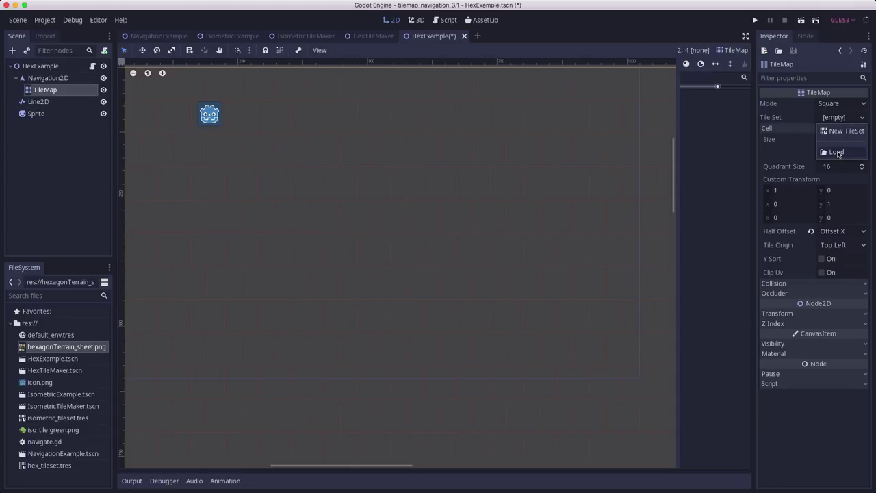
pyautogui.click(837, 152)
pyautogui.doubleClick(255, 127)
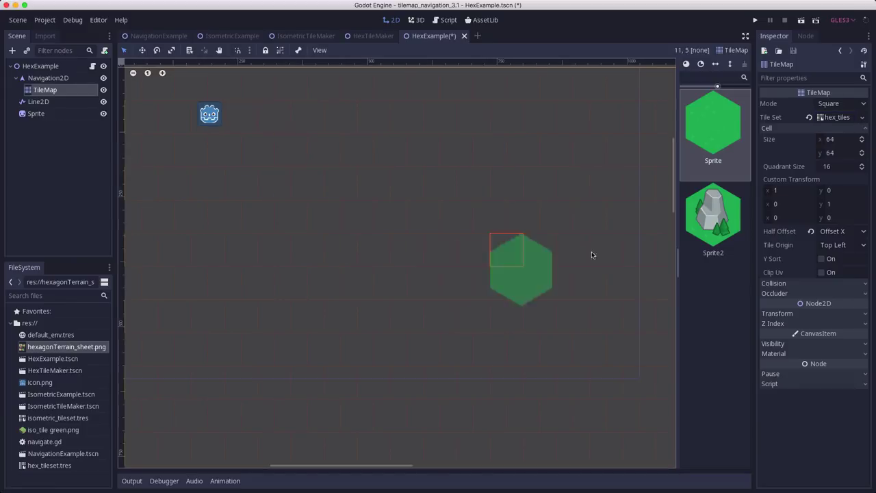
# Step: Paint a few test hexes, erase them, and paint a single grass hex near the middle
pyautogui.click(351, 197)
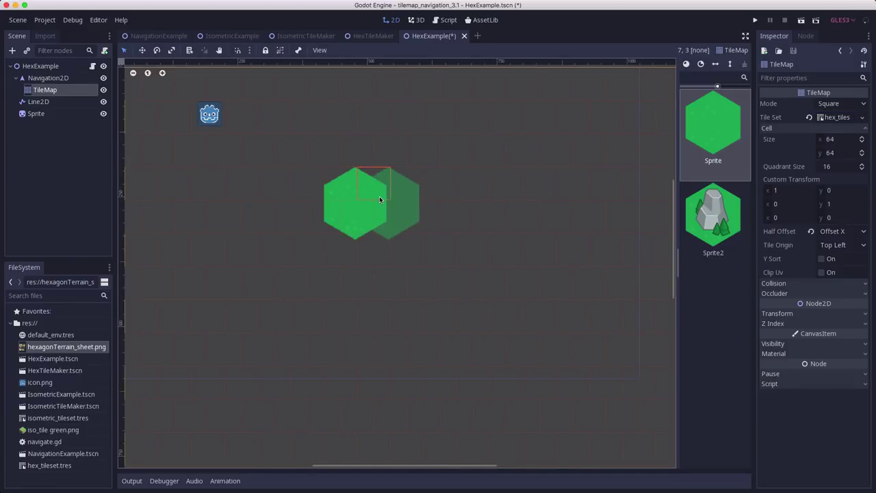
pyautogui.click(415, 197)
pyautogui.click(436, 197)
pyautogui.click(435, 242)
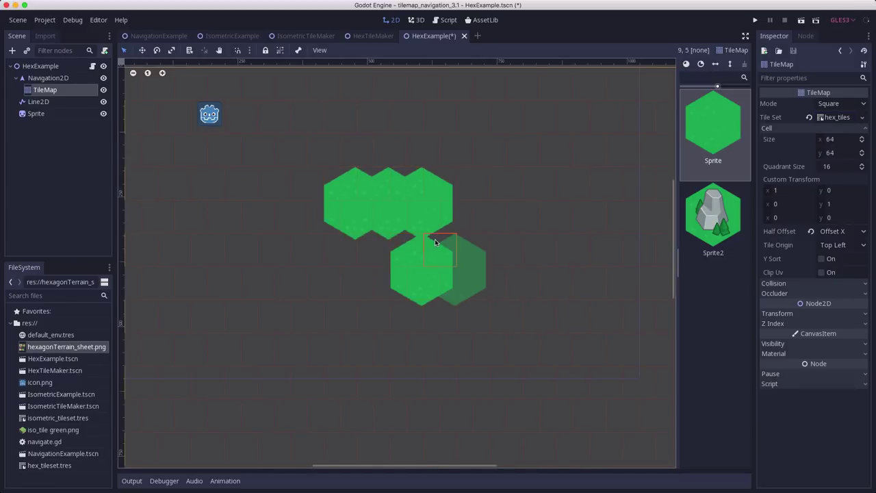
pyautogui.click(435, 242)
pyautogui.rightClick(438, 246)
pyautogui.moveTo(438, 247)
pyautogui.mouseDown(button='right')
pyautogui.moveTo(408, 256)
pyautogui.moveTo(420, 193)
pyautogui.moveTo(345, 191)
pyautogui.moveTo(392, 220)
pyautogui.moveTo(358, 195)
pyautogui.mouseUp(button='right')
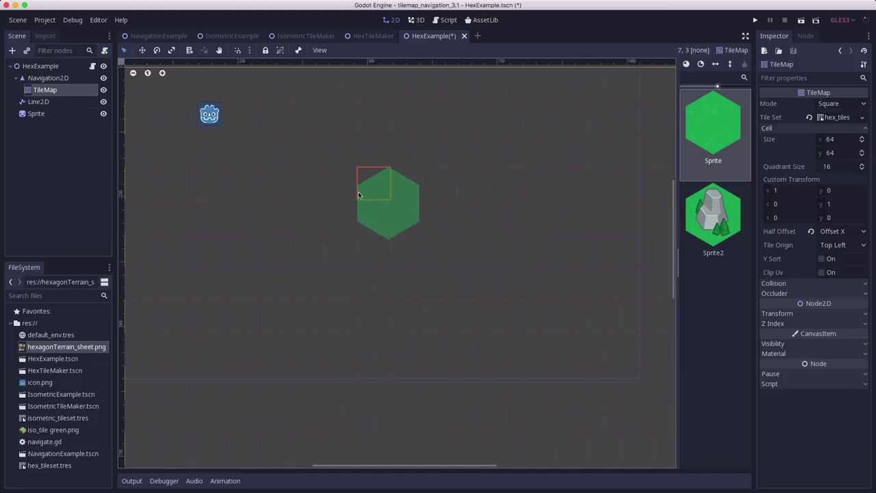
pyautogui.click(359, 195)
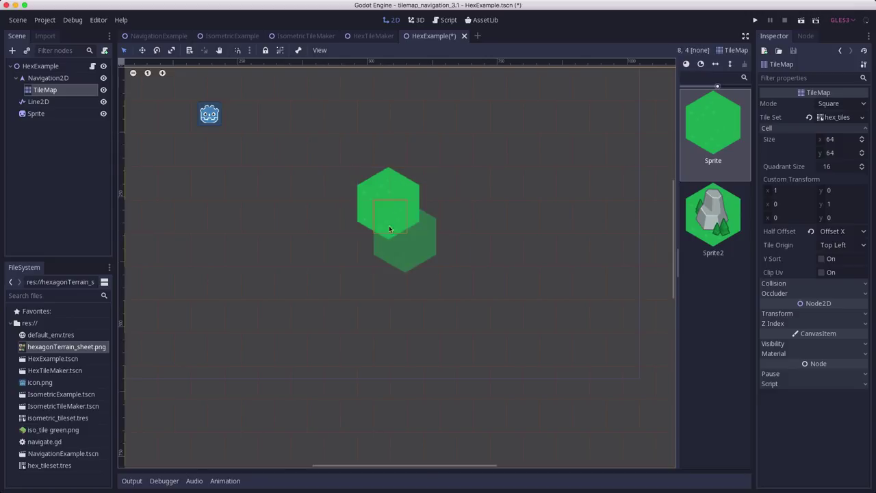
pyautogui.click(836, 141)
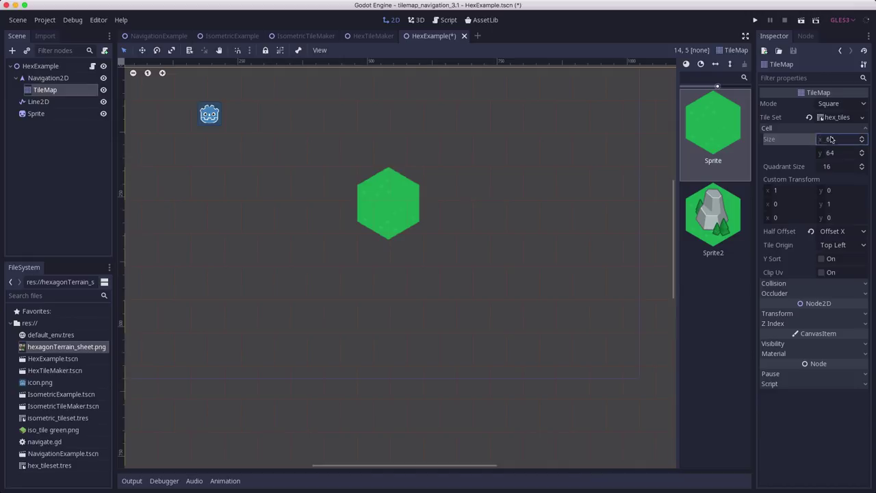
# Step: Set the TileMap Cell Size to x 120 and y 140
pyautogui.write('120')
pyautogui.press('Tab')
pyautogui.write('1')
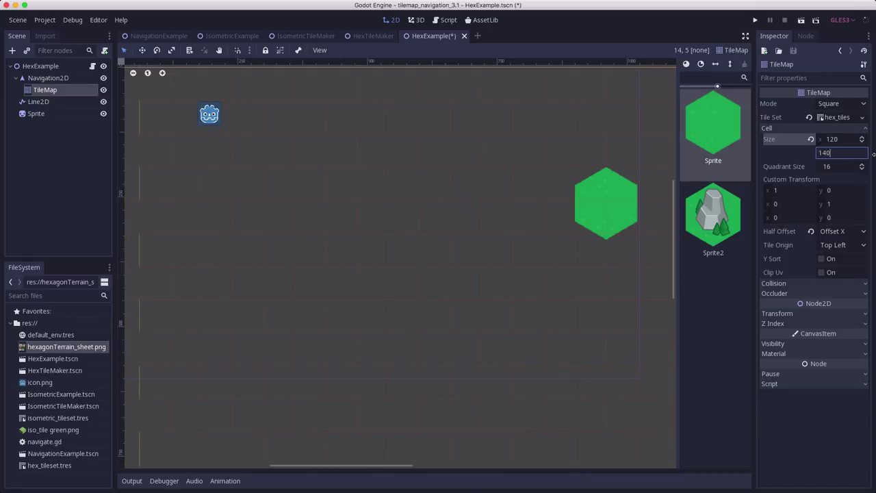
pyautogui.write('40')
pyautogui.press('Return')
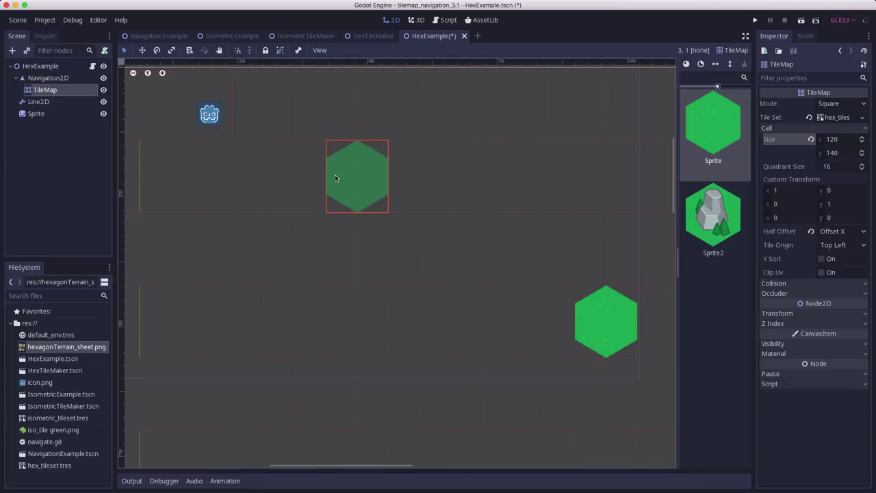
# Step: Paint three grass hexes in a top row and a second grass row beneath them
pyautogui.click(339, 177)
pyautogui.click(414, 177)
pyautogui.click(469, 179)
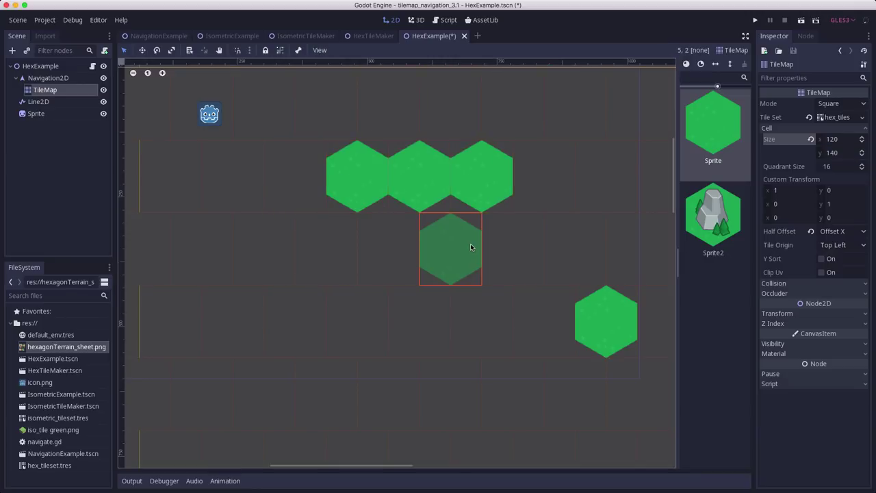
pyautogui.moveTo(471, 247); pyautogui.dragTo(264, 248)
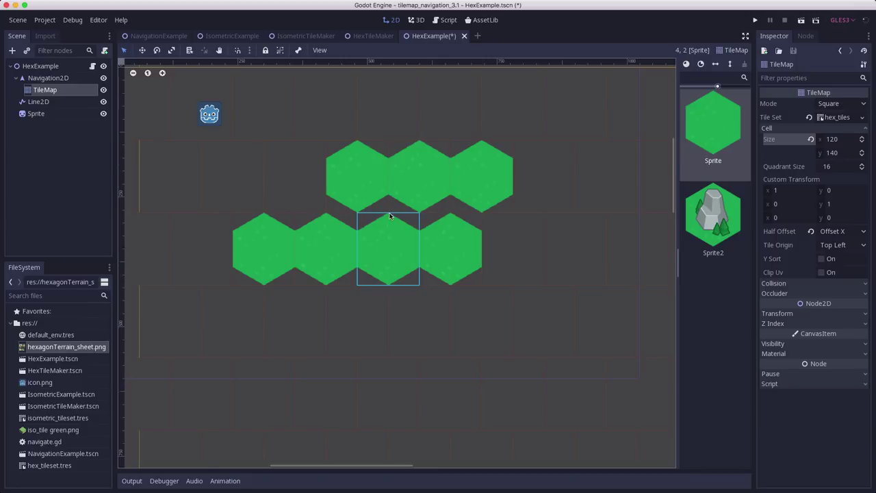
pyautogui.scroll(2, 331, 163)
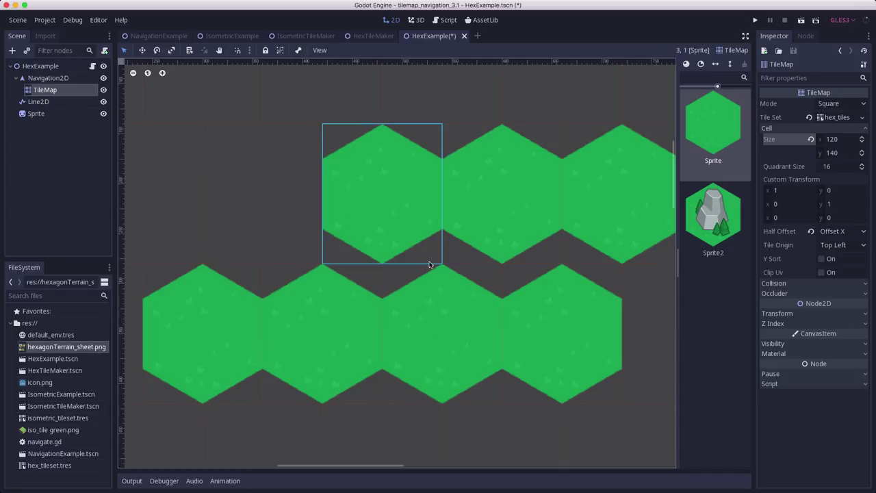
# Step: Reduce the cell height to 105 and compare against the hex tile in HexTileMaker
pyautogui.click(846, 157)
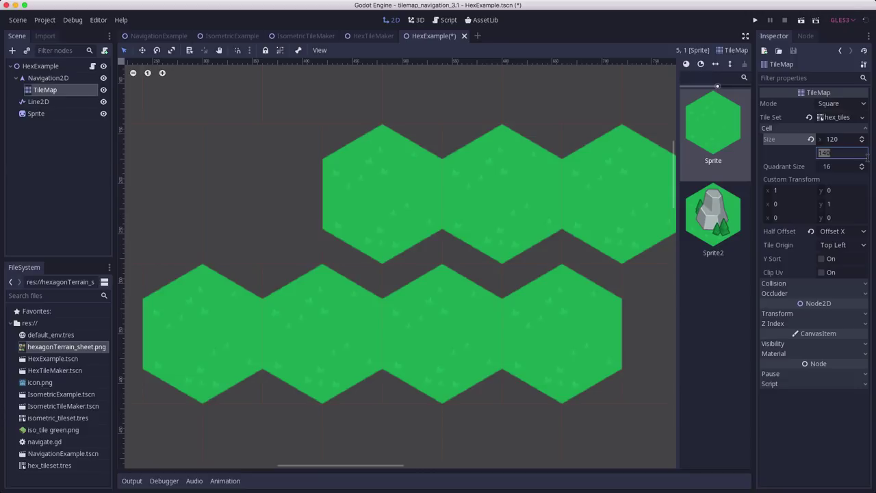
pyautogui.write('1')
pyautogui.press('Return')
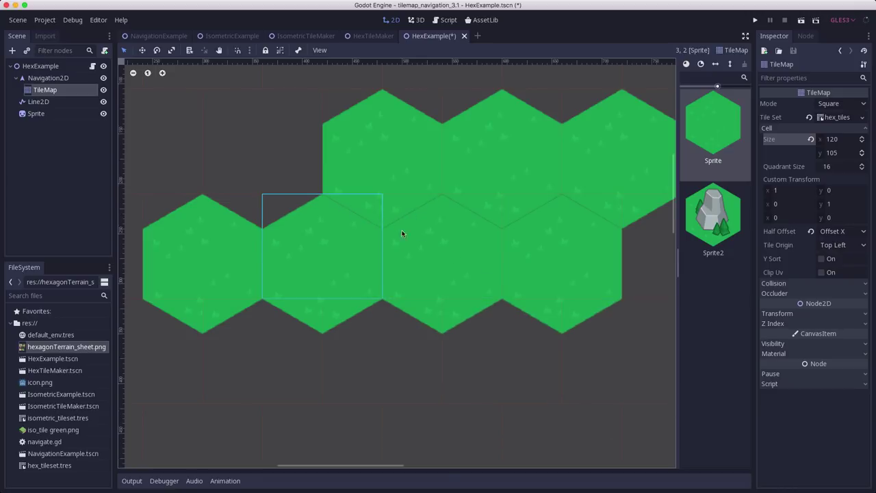
pyautogui.click(374, 36)
pyautogui.scroll(3, 366, 321)
pyautogui.scroll(4, 367, 320)
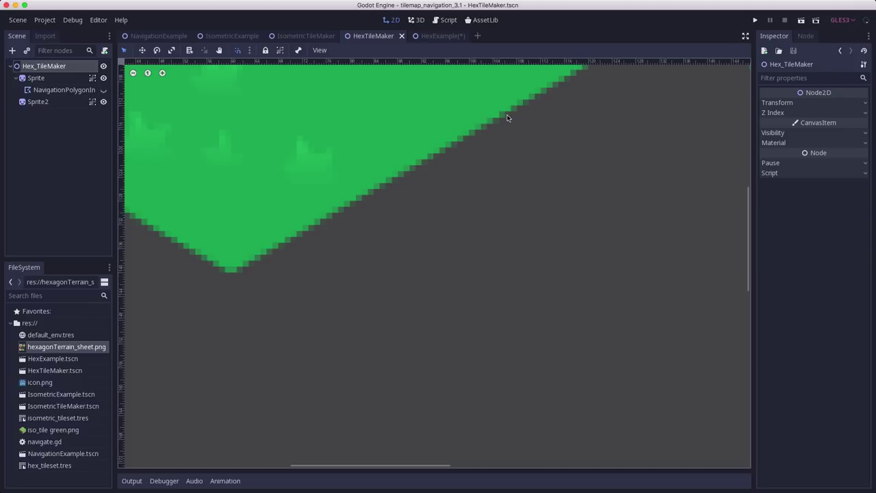
# Step: Back in HexExample, set the cell height to 104 so the grass rows interlock
pyautogui.click(454, 36)
pyautogui.click(840, 154)
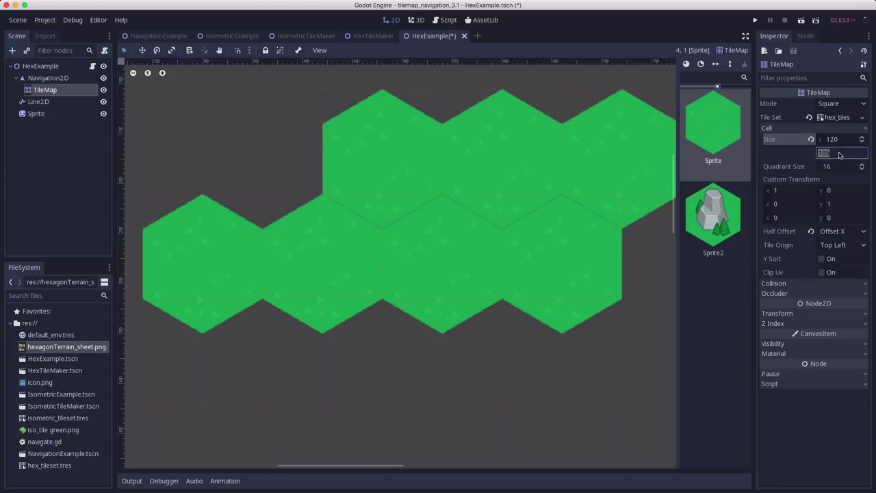
pyautogui.write('10')
pyautogui.press('Return')
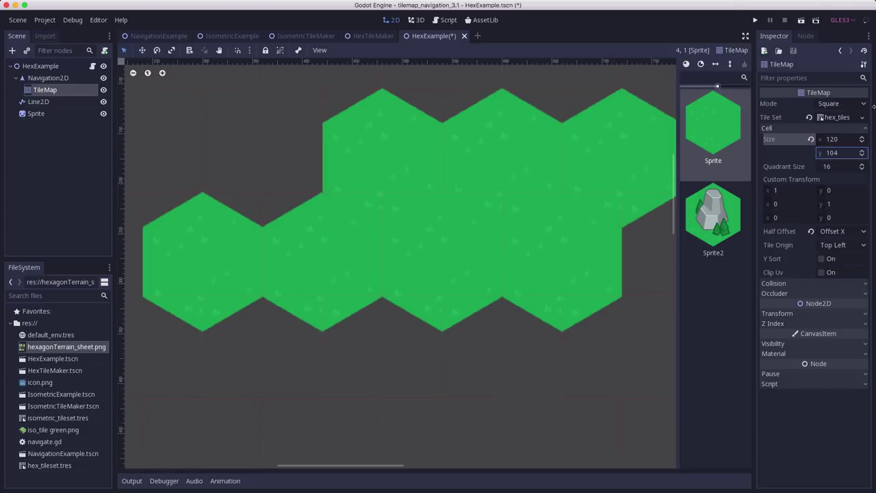
pyautogui.scroll(6, 436, 232)
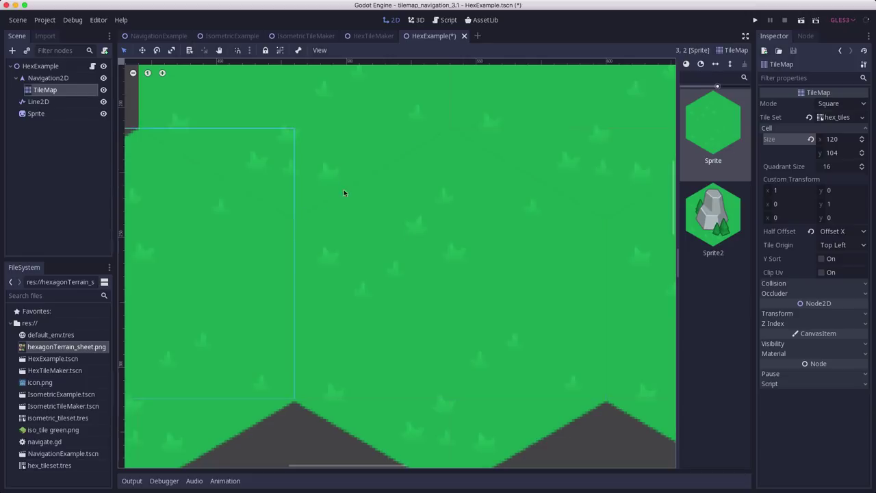
pyautogui.scroll(8, 334, 191)
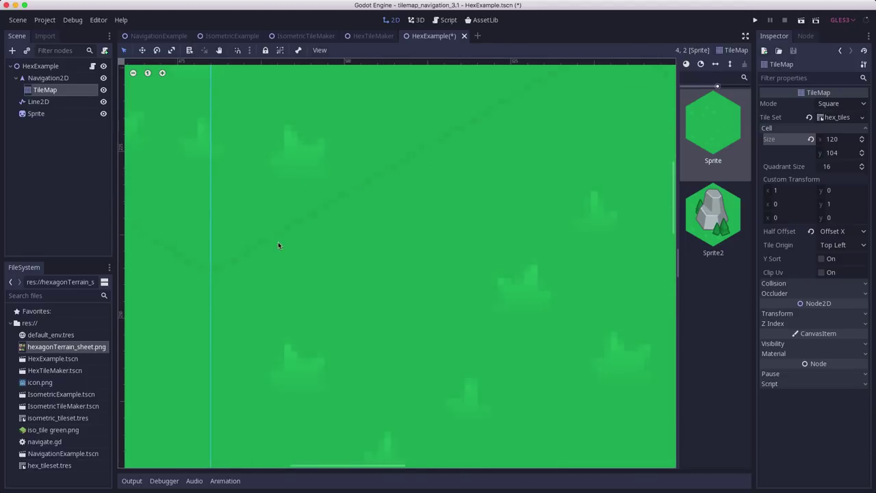
pyautogui.scroll(-10, 464, 166)
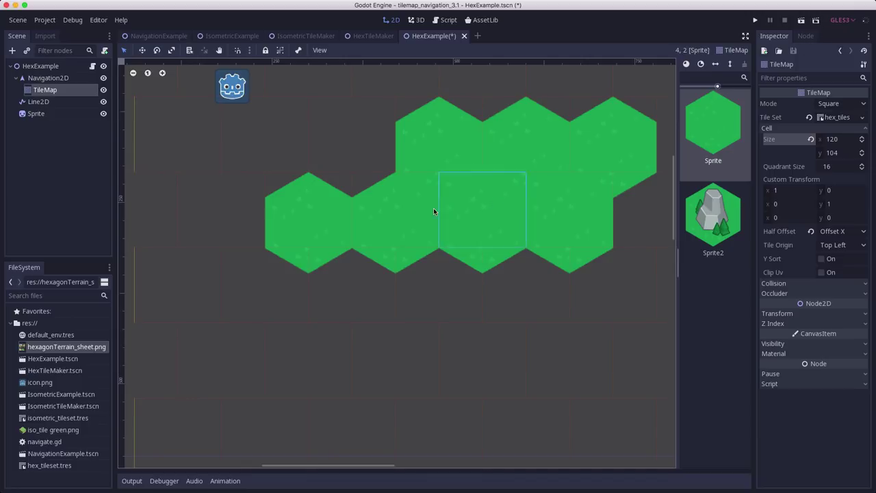
# Step: Paint a new bottom row of grass hexes and place a first rock tile
pyautogui.scroll(-3, 463, 244)
pyautogui.moveTo(518, 249); pyautogui.dragTo(372, 225, button='middle')
pyautogui.moveTo(363, 264)
pyautogui.mouseDown()
pyautogui.moveTo(221, 247)
pyautogui.moveTo(381, 260)
pyautogui.moveTo(435, 238)
pyautogui.moveTo(481, 187)
pyautogui.moveTo(512, 214)
pyautogui.mouseUp()
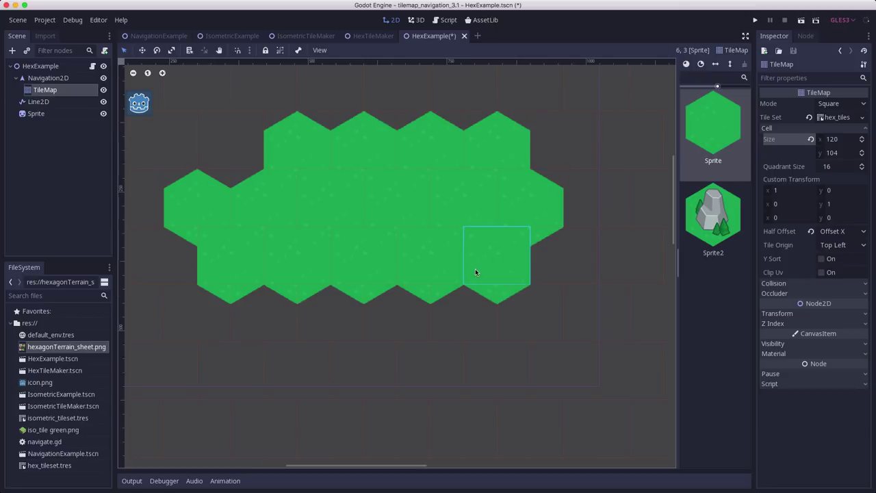
pyautogui.click(713, 216)
pyautogui.click(370, 260)
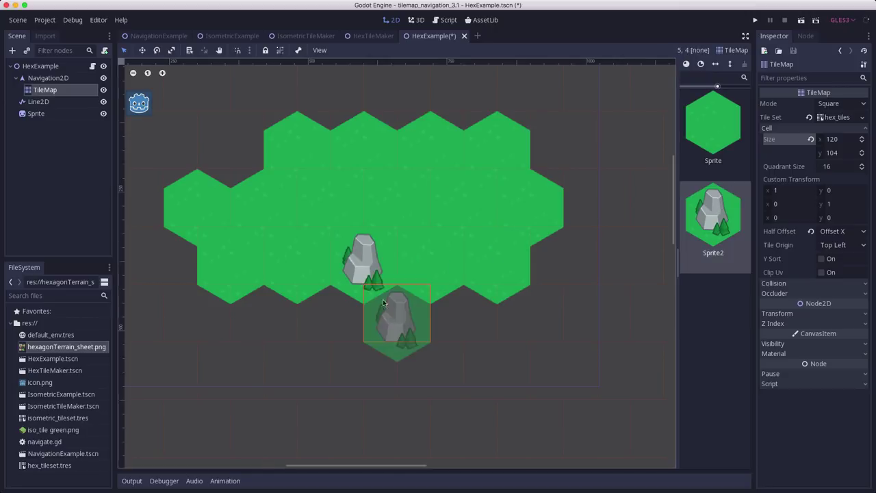
# Step: Paint more grass over the lower-left, top-left and left side of the map
pyautogui.click(713, 123)
pyautogui.moveTo(198, 325)
pyautogui.mouseDown()
pyautogui.moveTo(445, 337)
pyautogui.moveTo(485, 324)
pyautogui.moveTo(524, 328)
pyautogui.moveTo(587, 274)
pyautogui.moveTo(560, 138)
pyautogui.moveTo(433, 99)
pyautogui.moveTo(287, 83)
pyautogui.moveTo(229, 96)
pyautogui.moveTo(218, 139)
pyautogui.mouseUp()
pyautogui.scroll(-2, 218, 138)
pyautogui.moveTo(321, 137); pyautogui.dragTo(470, 182, button='middle')
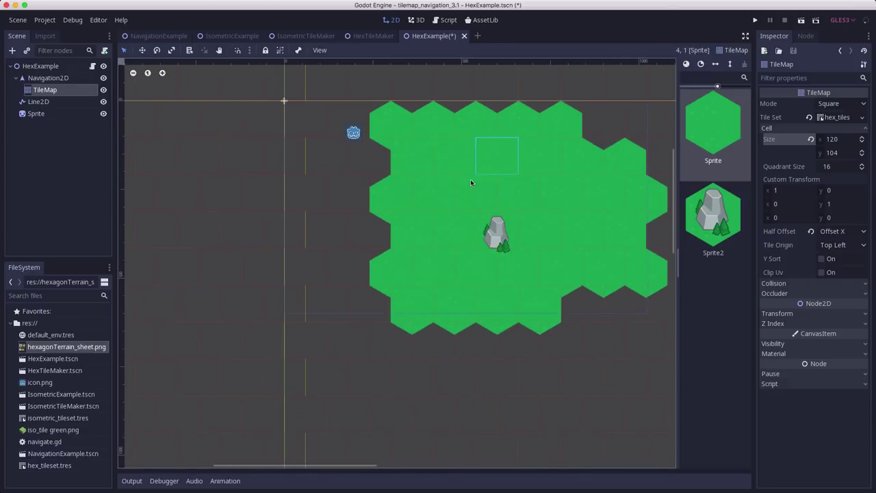
pyautogui.moveTo(471, 183)
pyautogui.mouseDown()
pyautogui.moveTo(347, 202)
pyautogui.moveTo(312, 267)
pyautogui.moveTo(367, 242)
pyautogui.moveTo(335, 279)
pyautogui.moveTo(369, 317)
pyautogui.moveTo(336, 183)
pyautogui.moveTo(336, 130)
pyautogui.moveTo(611, 124)
pyautogui.moveTo(613, 206)
pyautogui.moveTo(591, 313)
pyautogui.mouseUp()
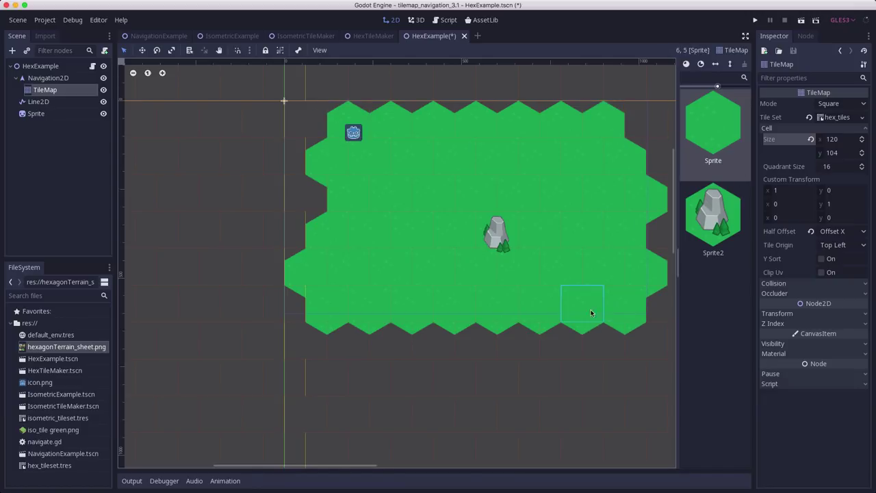
# Step: Scatter rock obstacles across the grass, including a right-side cluster, then save and test-run
pyautogui.click(713, 216)
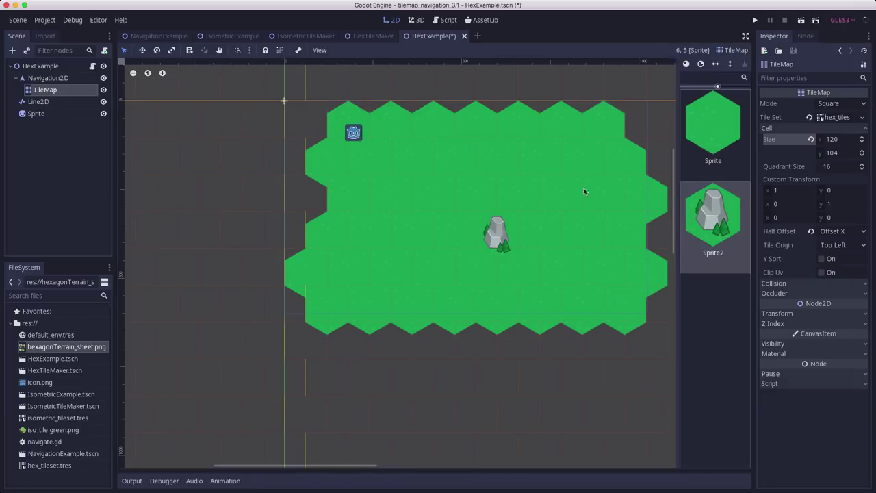
pyautogui.click(463, 215)
pyautogui.click(438, 194)
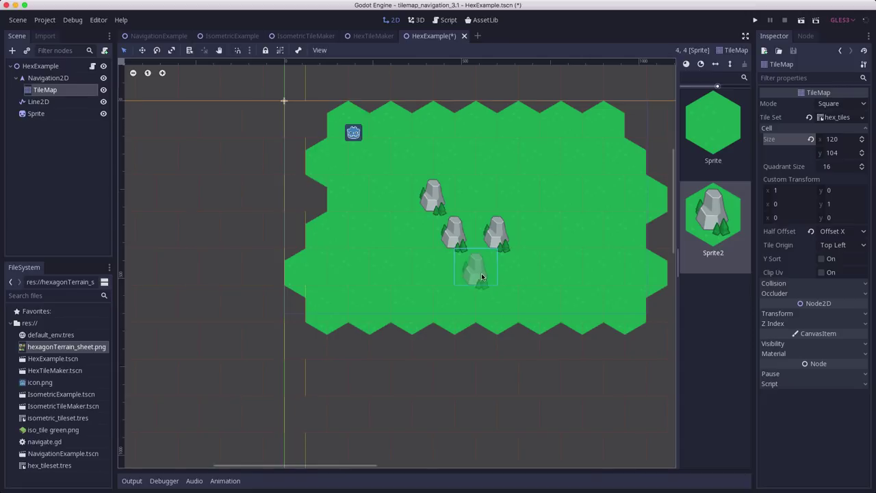
pyautogui.click(477, 274)
pyautogui.moveTo(582, 184)
pyautogui.mouseDown()
pyautogui.moveTo(563, 220)
pyautogui.moveTo(583, 259)
pyautogui.mouseUp()
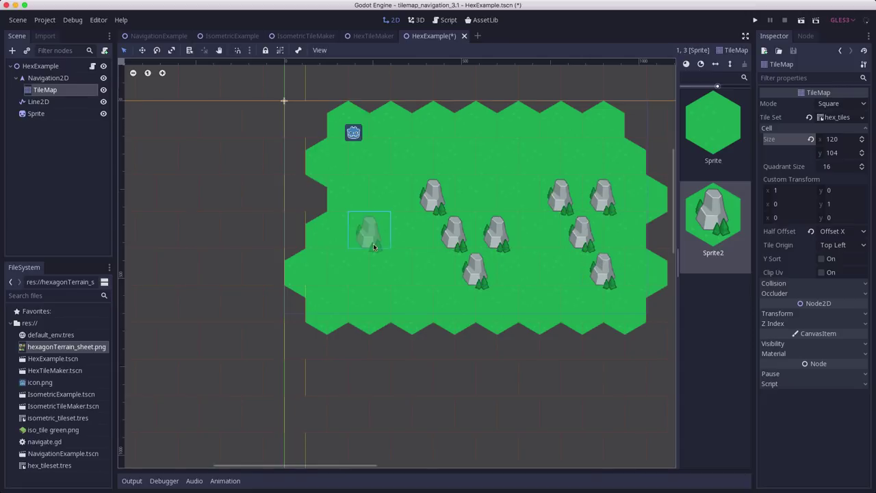
pyautogui.click(390, 270)
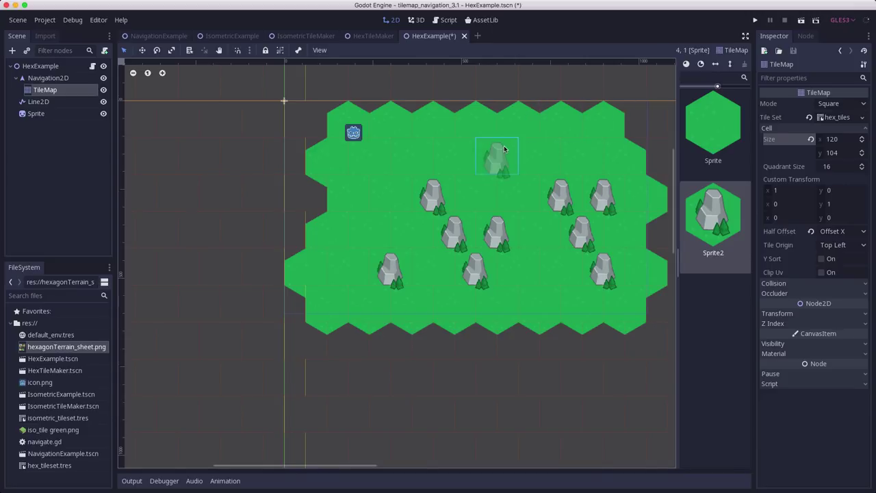
pyautogui.click(497, 159)
pyautogui.click(801, 21)
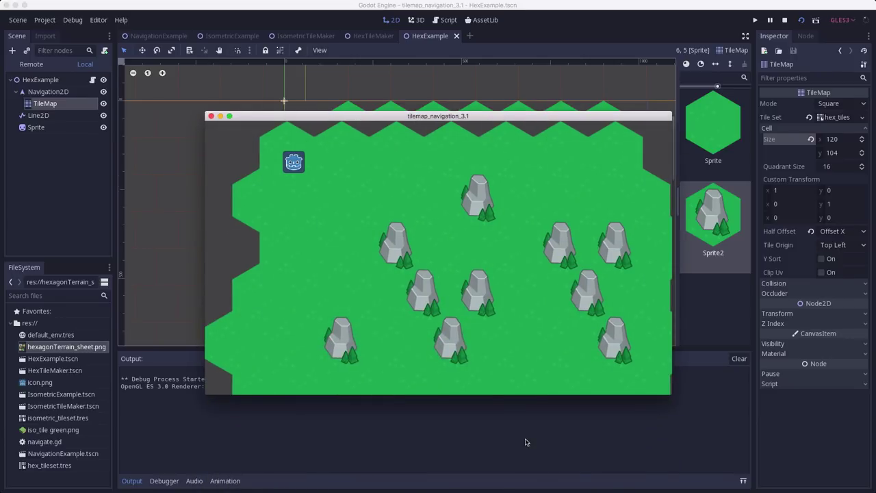
pyautogui.click(212, 117)
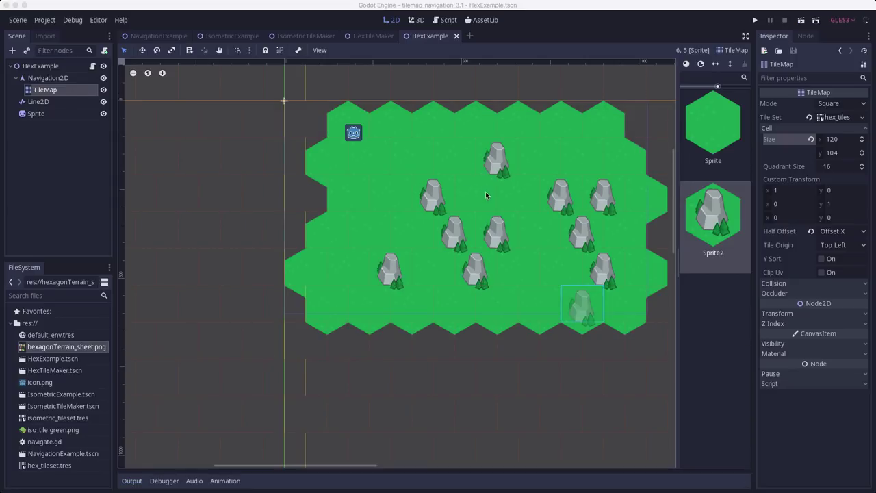
# Step: In HexTileMaker, show and select the navigation polygon and zoom in on it
pyautogui.click(372, 37)
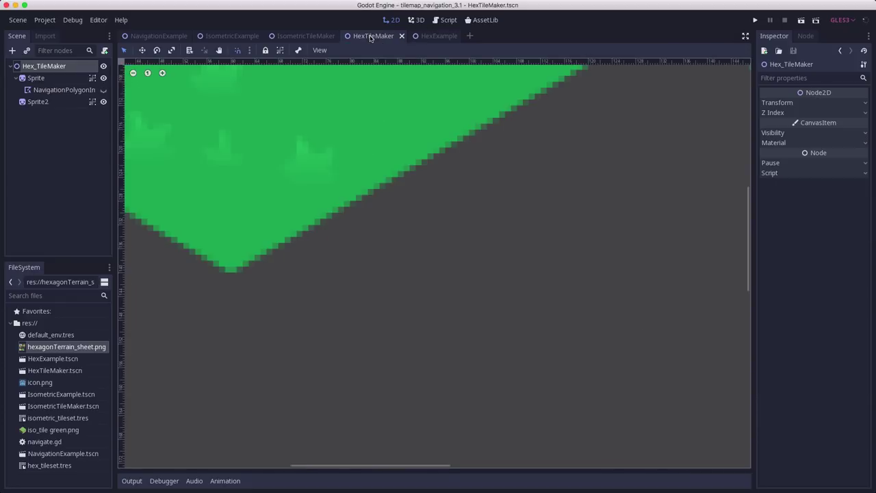
pyautogui.click(103, 90)
pyautogui.scroll(-5, 220, 223)
pyautogui.click(64, 89)
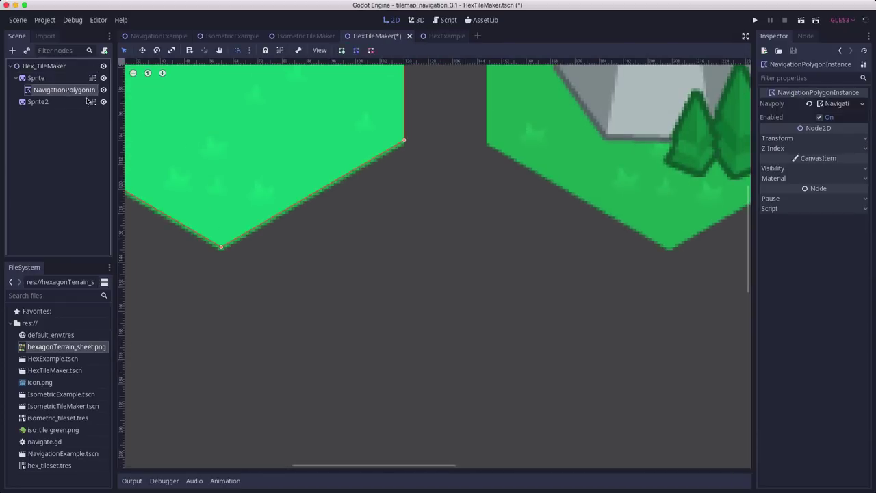
pyautogui.moveTo(281, 202); pyautogui.dragTo(295, 221, button='middle')
pyautogui.scroll(5, 295, 221)
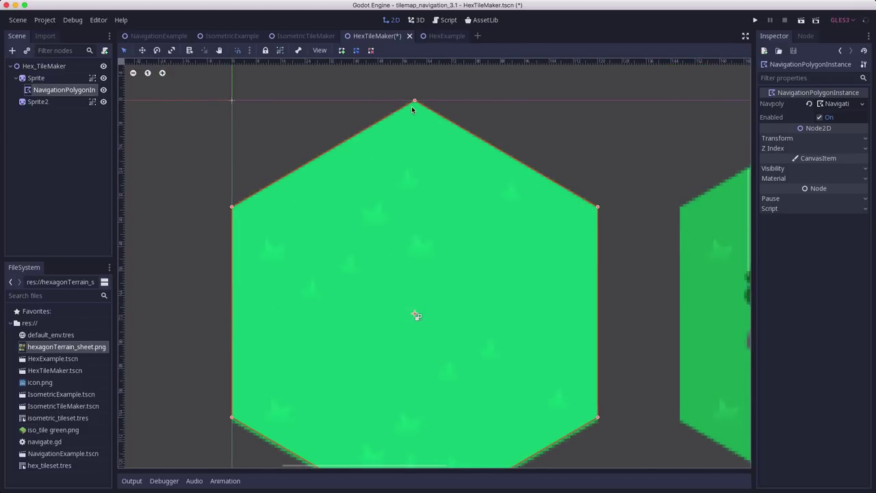
pyautogui.scroll(3, 412, 109)
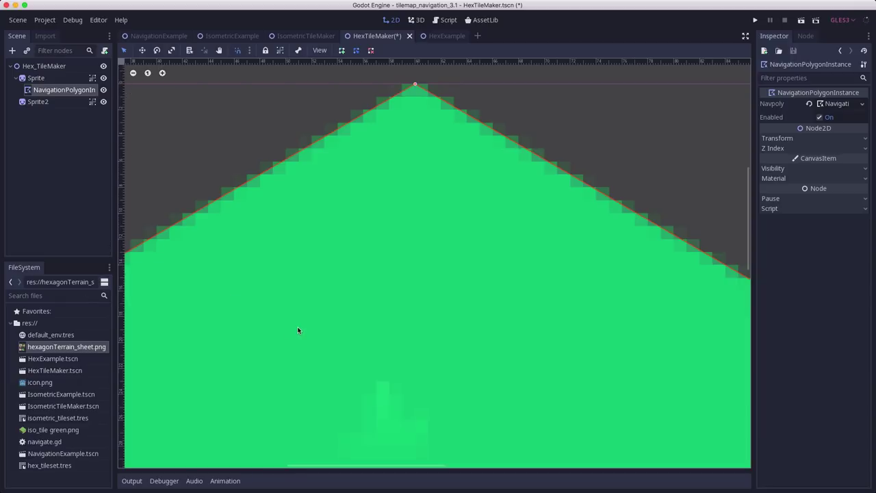
pyautogui.scroll(-5, 336, 434)
pyautogui.scroll(3, 340, 434)
pyautogui.hscroll(-5, 340, 434)
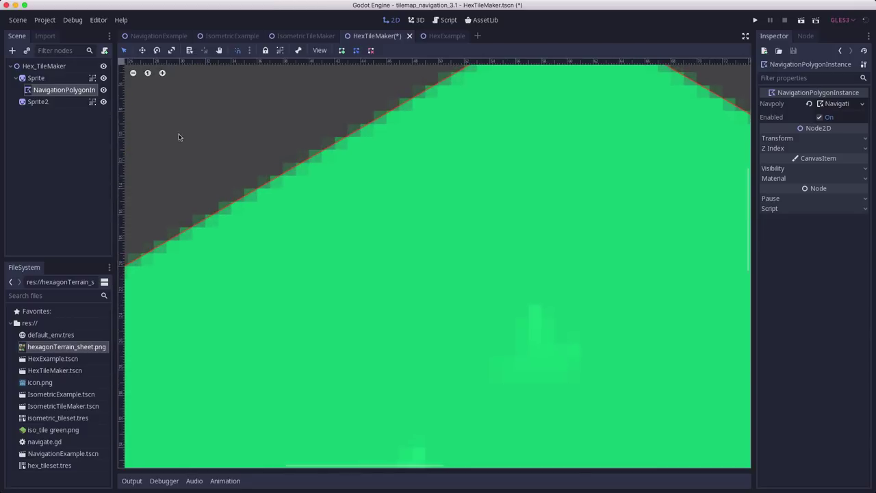
# Step: Align the navigation polygon's right corner with the hex tile edge
pyautogui.moveTo(221, 272); pyautogui.dragTo(354, 251, button='middle')
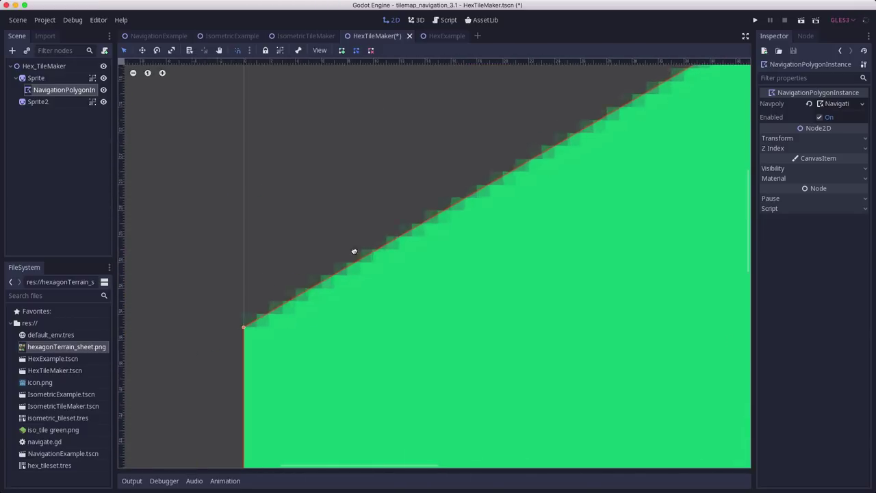
pyautogui.scroll(-3, 353, 251)
pyautogui.hscroll(-2, 354, 251)
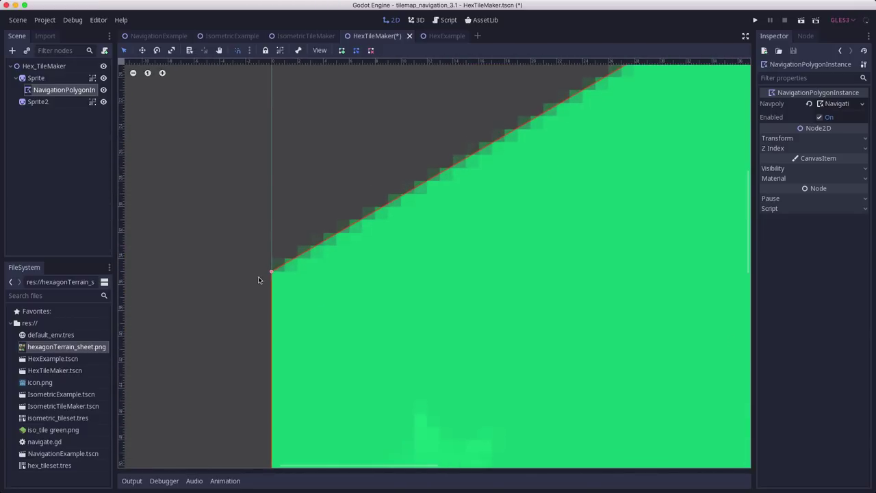
pyautogui.hscroll(8, 237, 280)
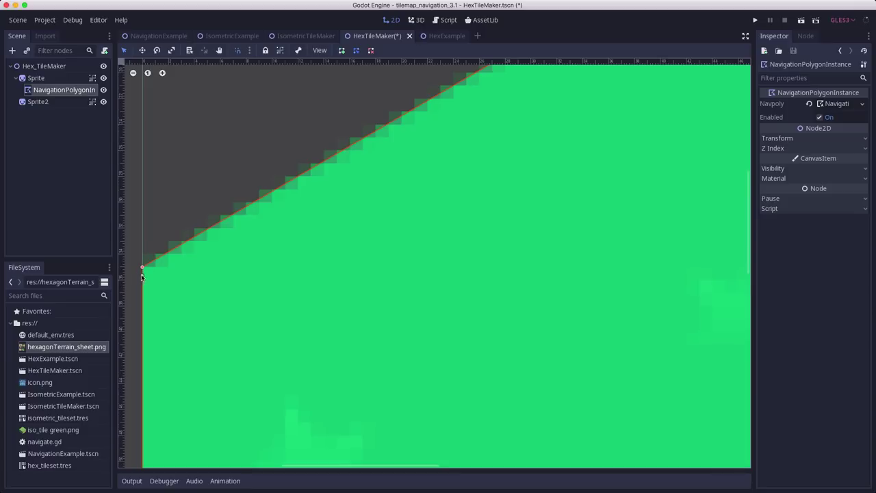
pyautogui.hscroll(15, 623, 290)
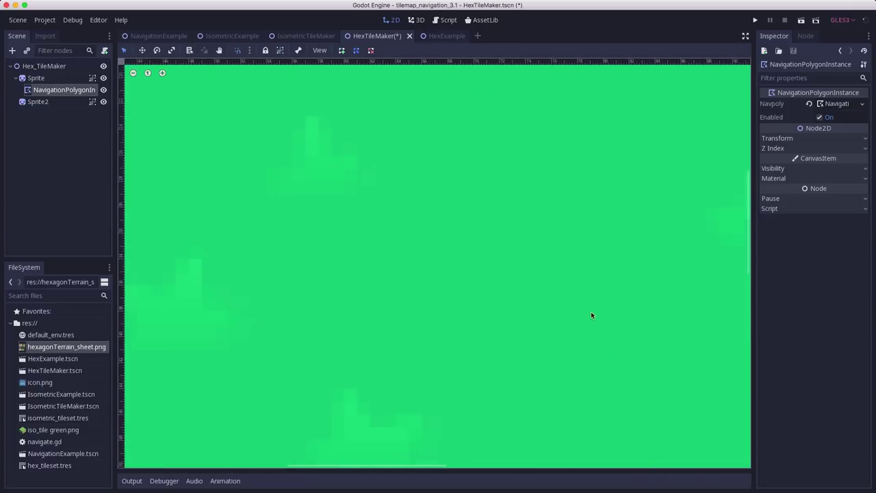
pyautogui.hscroll(10, 344, 274)
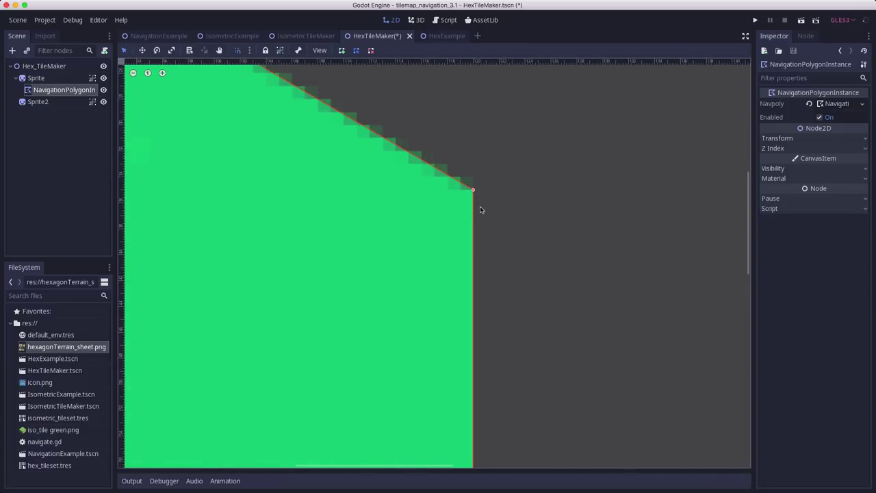
pyautogui.scroll(-10, 338, 313)
pyautogui.hscroll(-5, 393, 412)
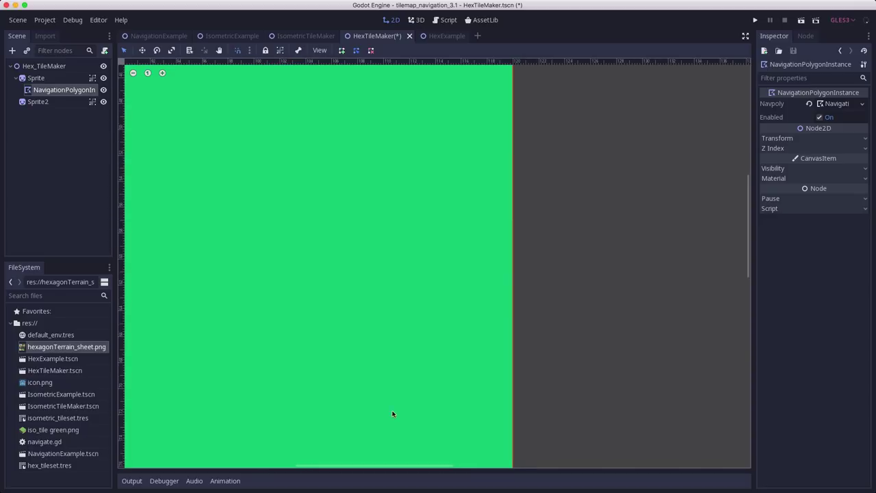
pyautogui.scroll(-5, 413, 174)
pyautogui.hscroll(-3, 565, 259)
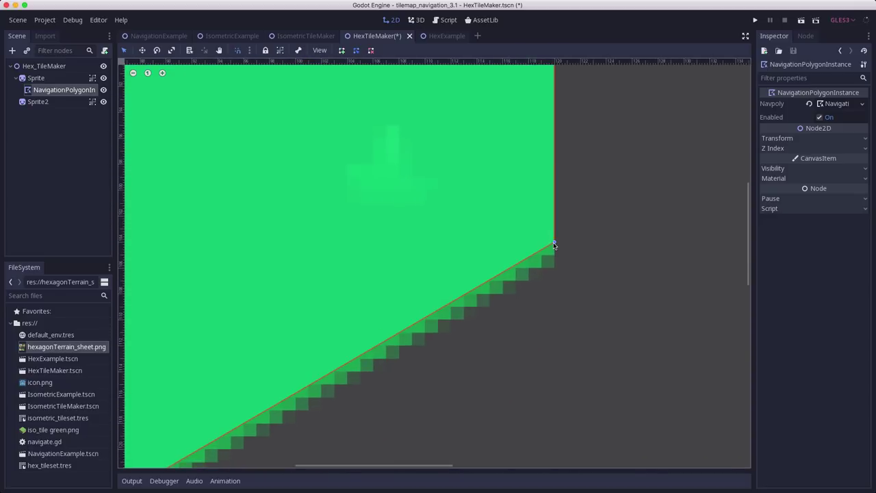
pyautogui.moveTo(555, 249); pyautogui.dragTo(556, 259)
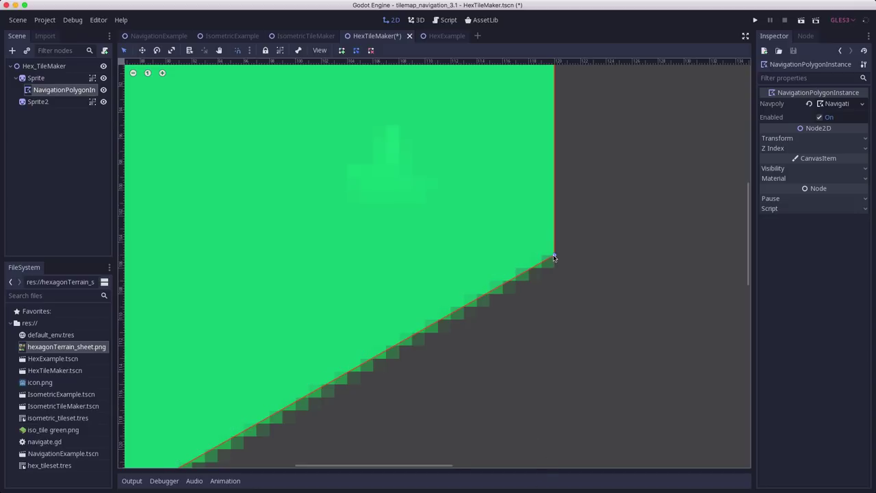
pyautogui.moveTo(553, 251); pyautogui.dragTo(553, 245)
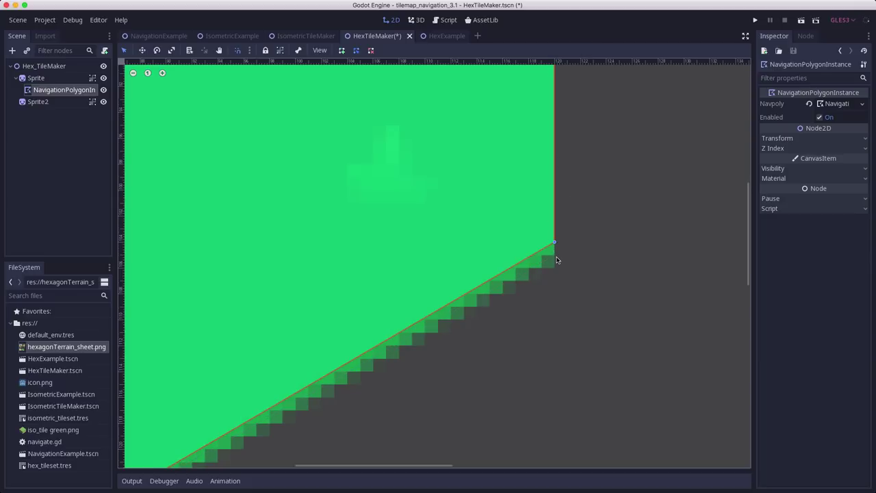
# Step: Check the polygon's bottom and left corners, then save the HexTileMaker scene
pyautogui.moveTo(276, 266); pyautogui.dragTo(468, 184, button='middle')
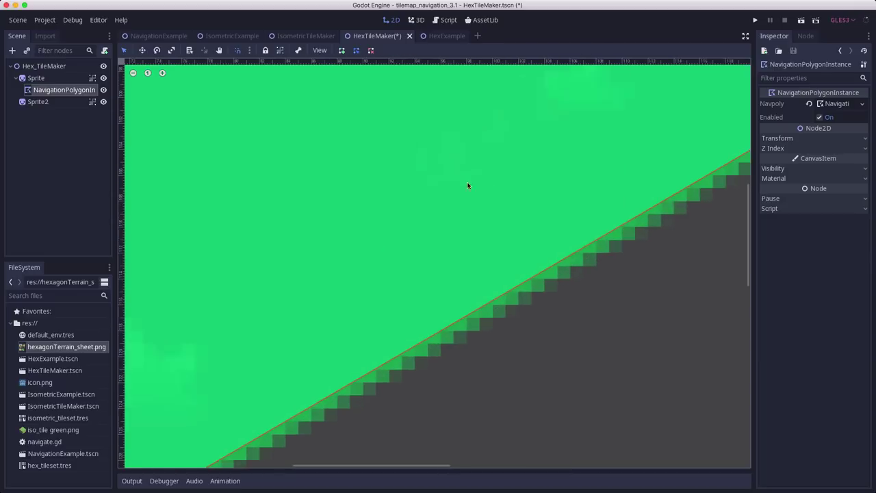
pyautogui.hscroll(-3, 272, 322)
pyautogui.moveTo(242, 336); pyautogui.dragTo(365, 251, button='middle')
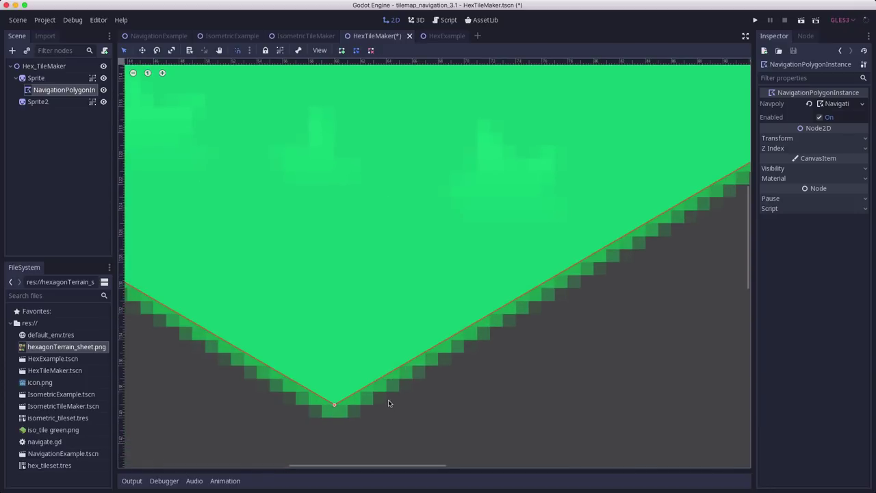
pyautogui.moveTo(309, 328); pyautogui.dragTo(375, 363, button='middle')
pyautogui.moveTo(270, 235); pyautogui.dragTo(492, 295, button='middle')
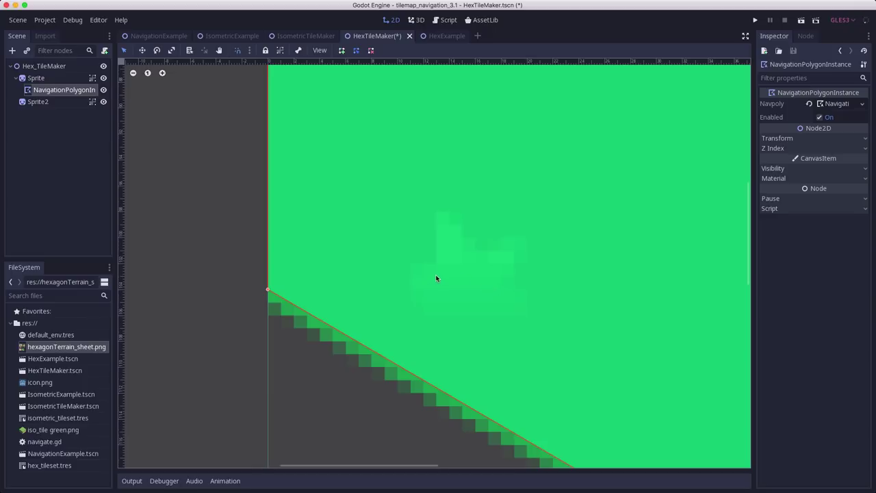
pyautogui.press('super+s')
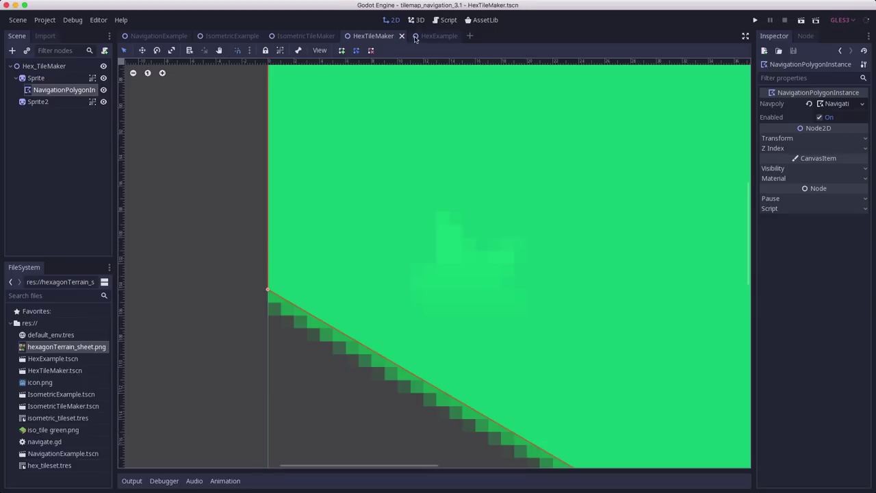
# Step: Save the HexExample scene and run it
pyautogui.click(429, 35)
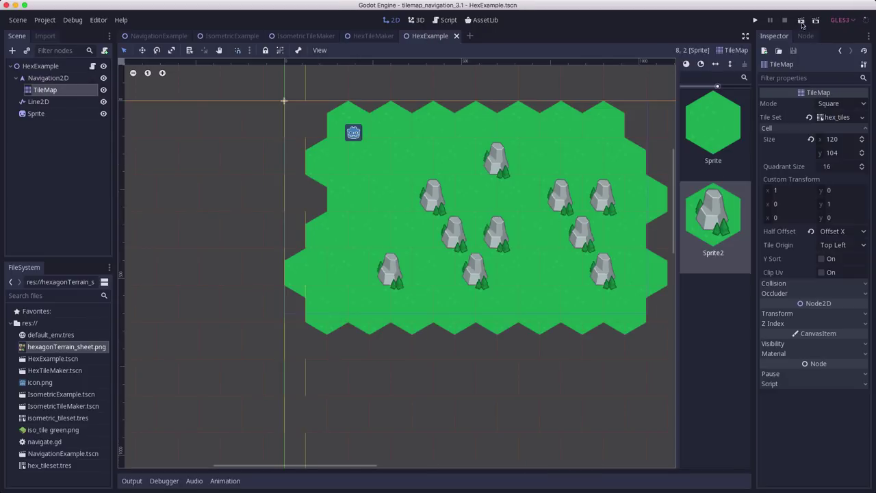
pyautogui.press('super+s')
pyautogui.press('super+b')
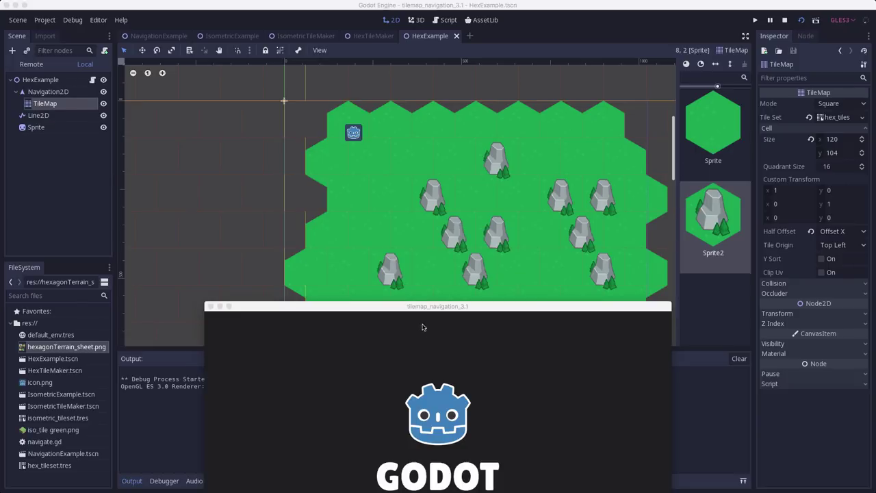
# Step: Send the sprite to seven destinations so it pathfinds around the rocks
pyautogui.click(486, 332)
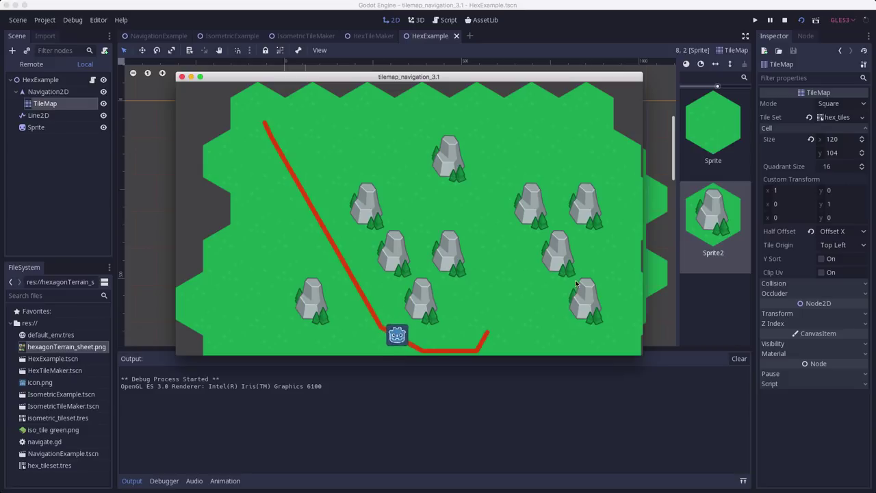
pyautogui.click(597, 266)
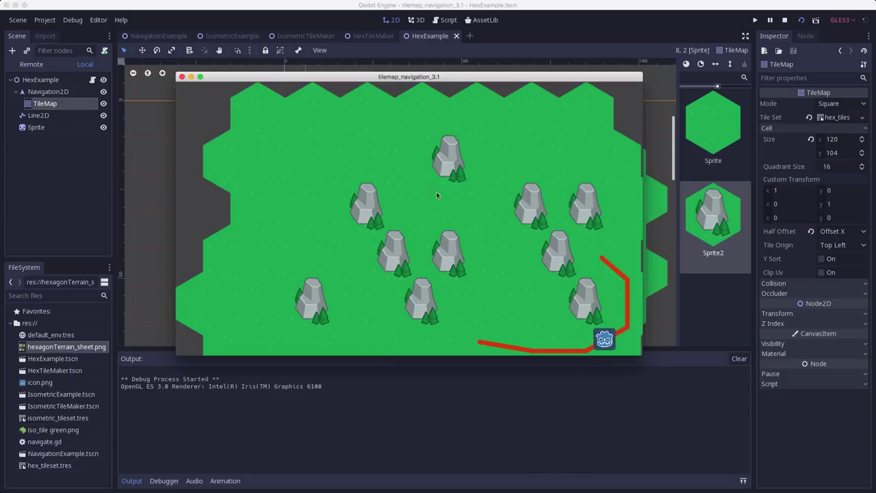
pyautogui.click(406, 197)
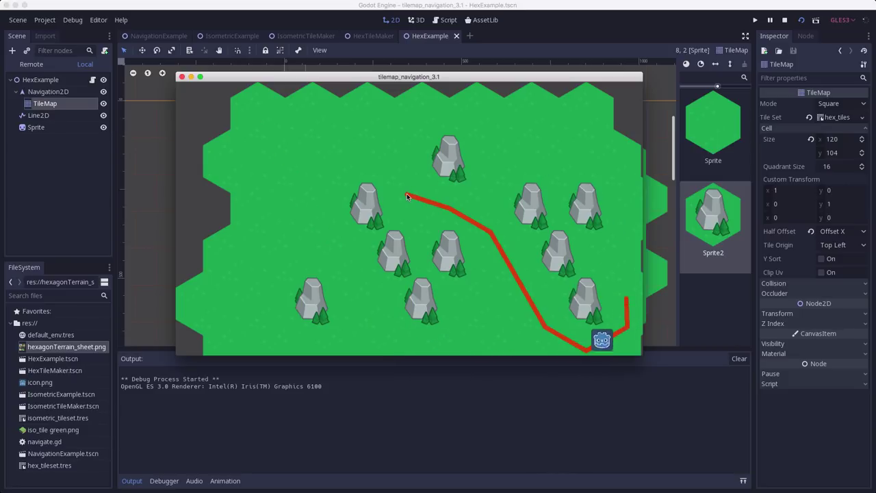
pyautogui.click(349, 276)
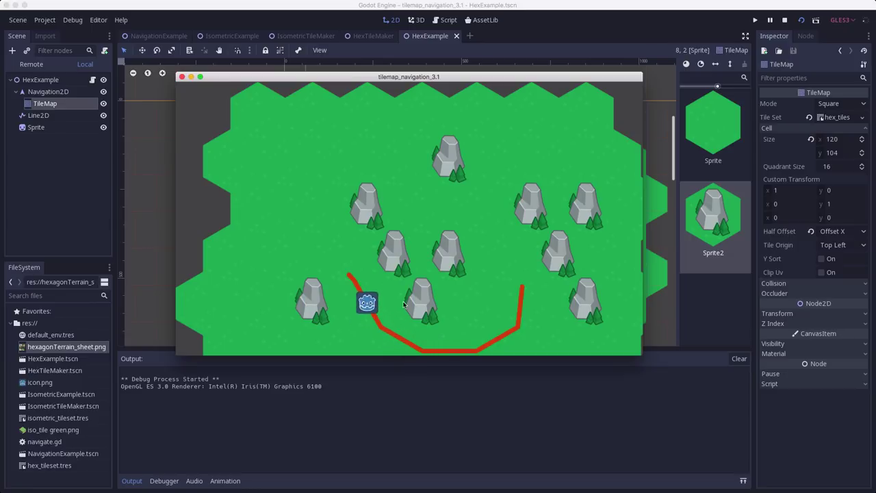
pyautogui.click(547, 142)
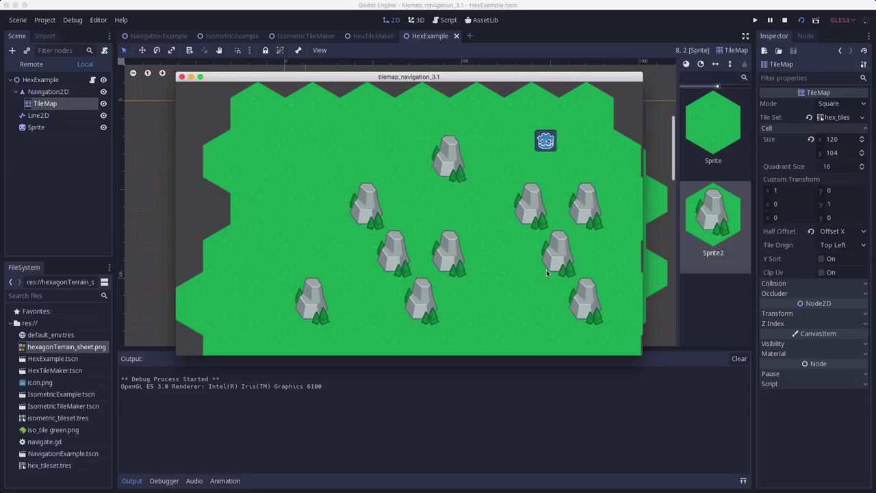
pyautogui.click(506, 267)
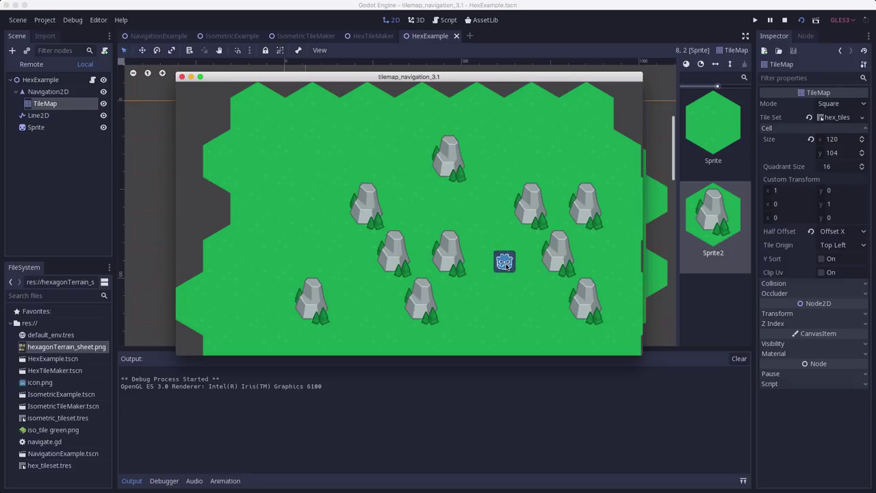
pyautogui.click(621, 254)
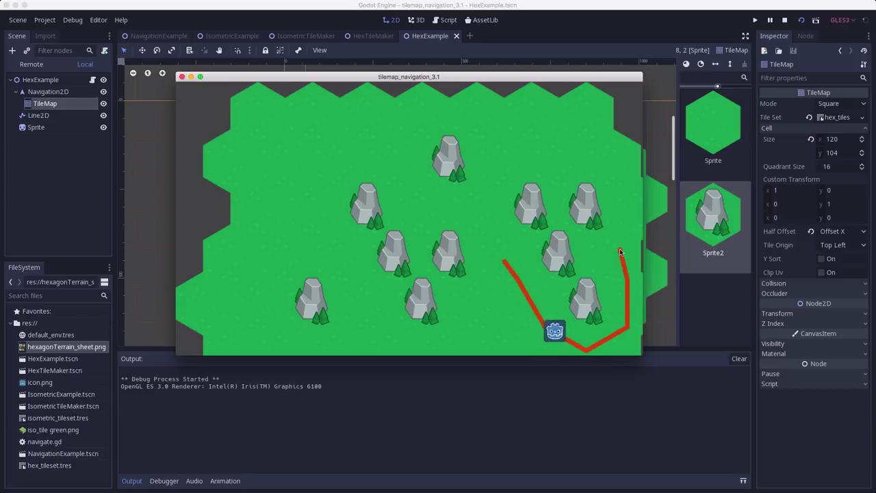